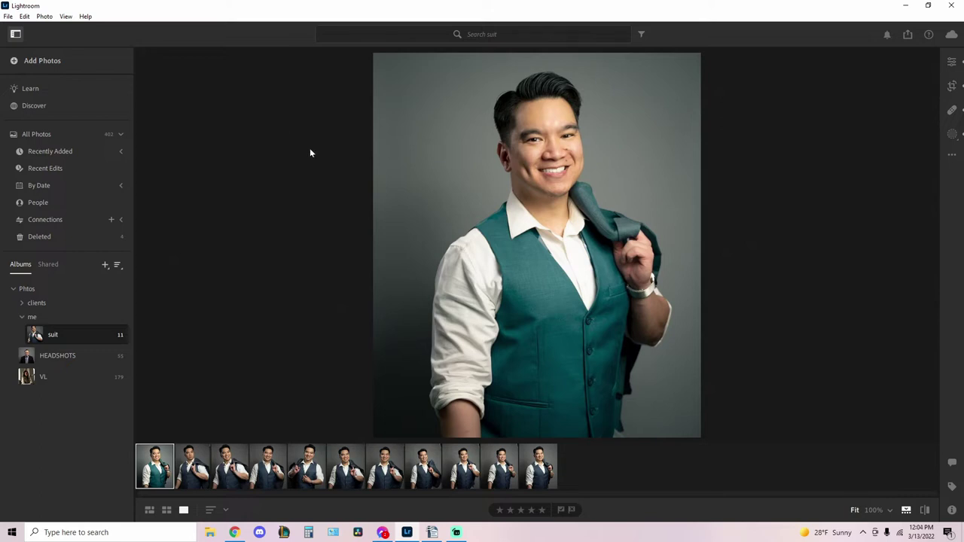
Browse the HEADSHOTS and VL albums and view the close-up headshot large.
{"action": "left_click", "coordinate": [61, 357]}
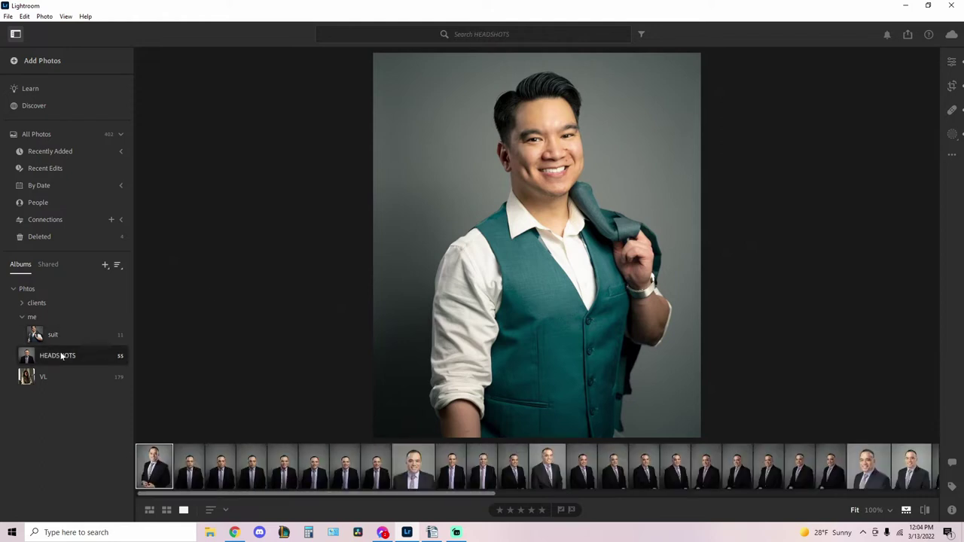
{"action": "left_click", "coordinate": [64, 383]}
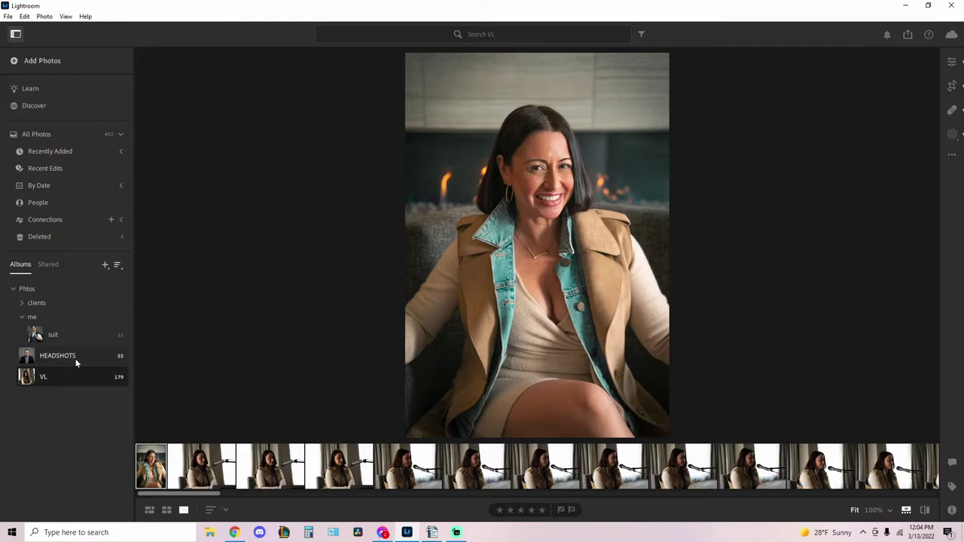
{"action": "left_click", "coordinate": [76, 358]}
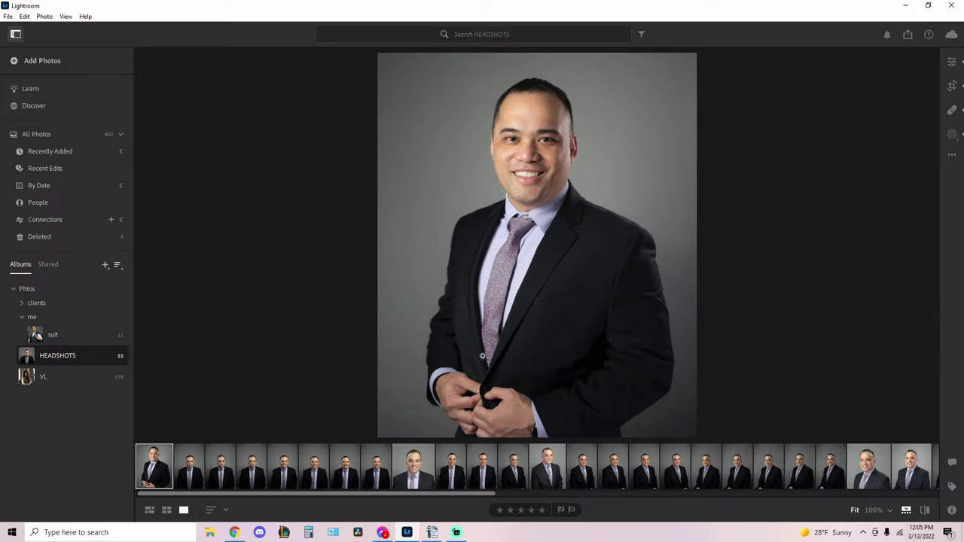
{"action": "left_click", "coordinate": [428, 479]}
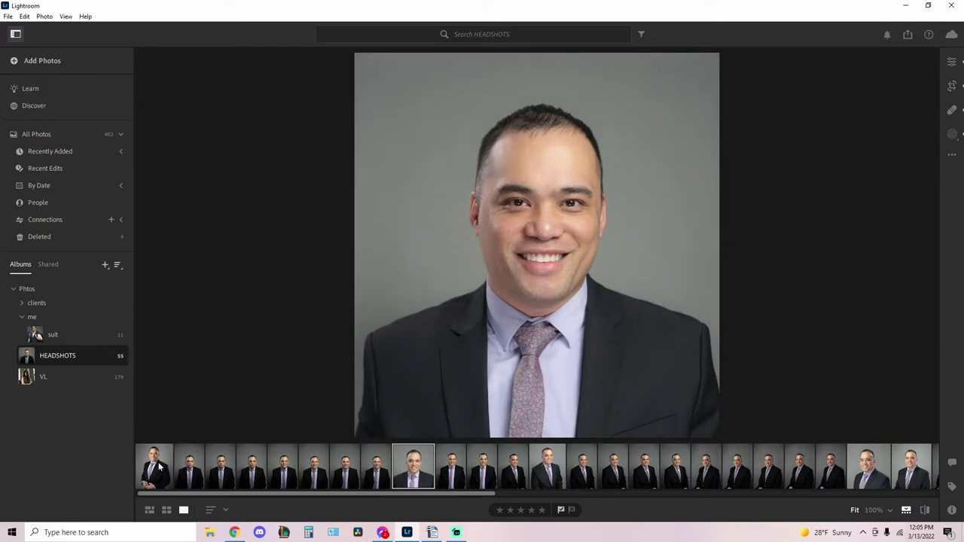
In the suit album, compare the tenth photo, the unedited vest photo and the finished teal-vest photo.
{"action": "left_click", "coordinate": [43, 334]}
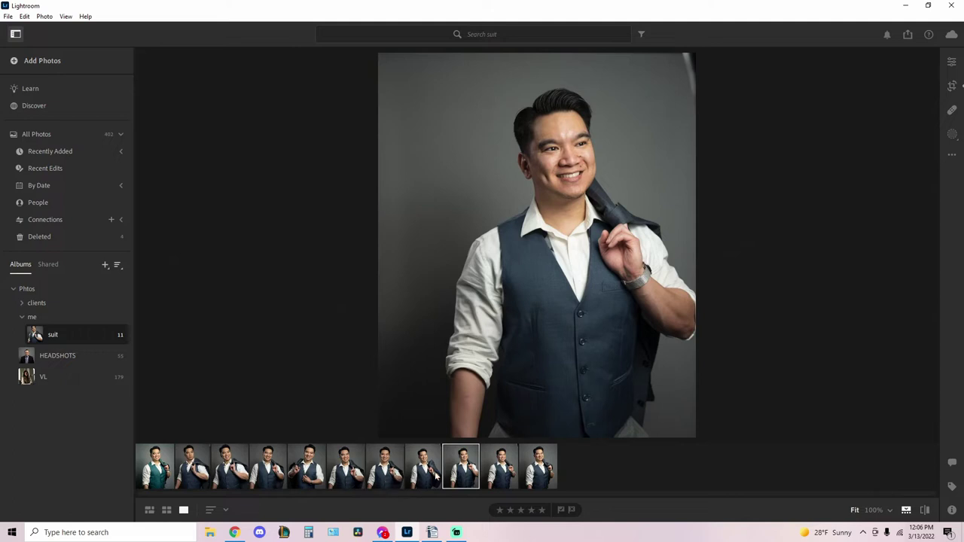
{"action": "left_click", "coordinate": [507, 473]}
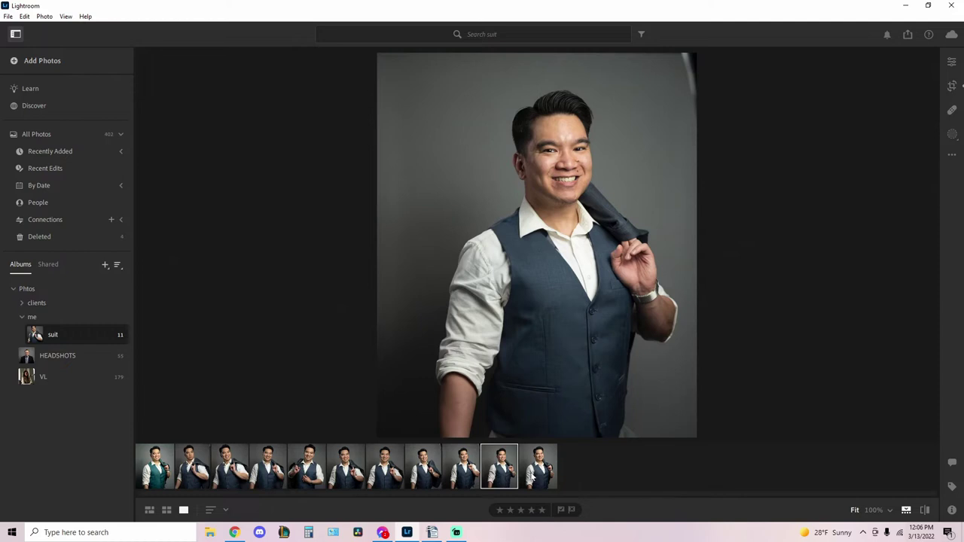
{"action": "left_click", "coordinate": [535, 472]}
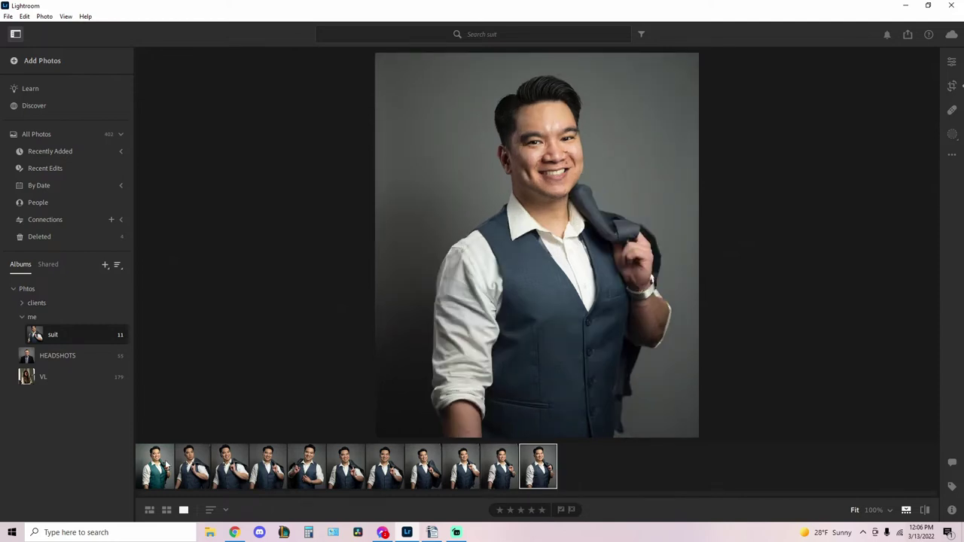
{"action": "left_click", "coordinate": [167, 464]}
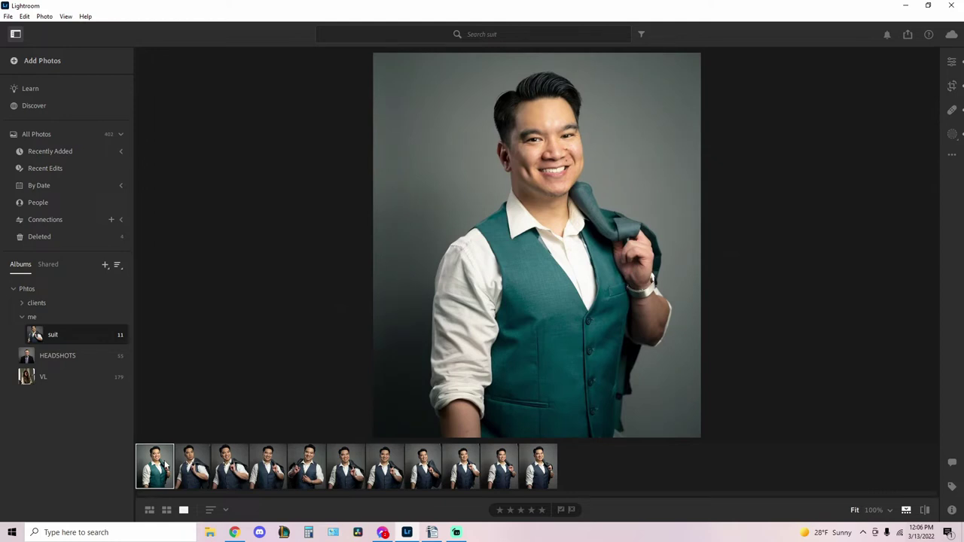
Revisit the HEADSHOTS and VL albums, then return to the suit album.
{"action": "left_click", "coordinate": [42, 355]}
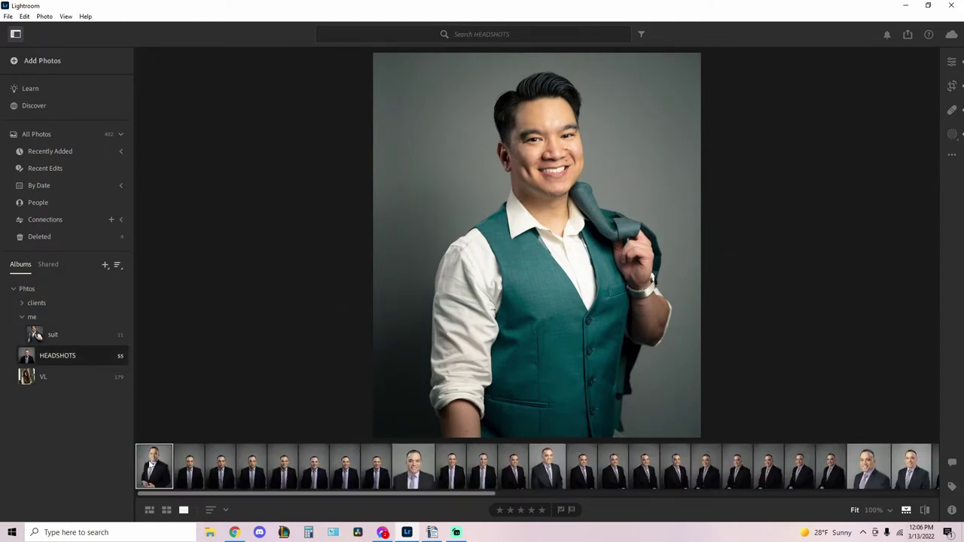
{"action": "left_click", "coordinate": [91, 379]}
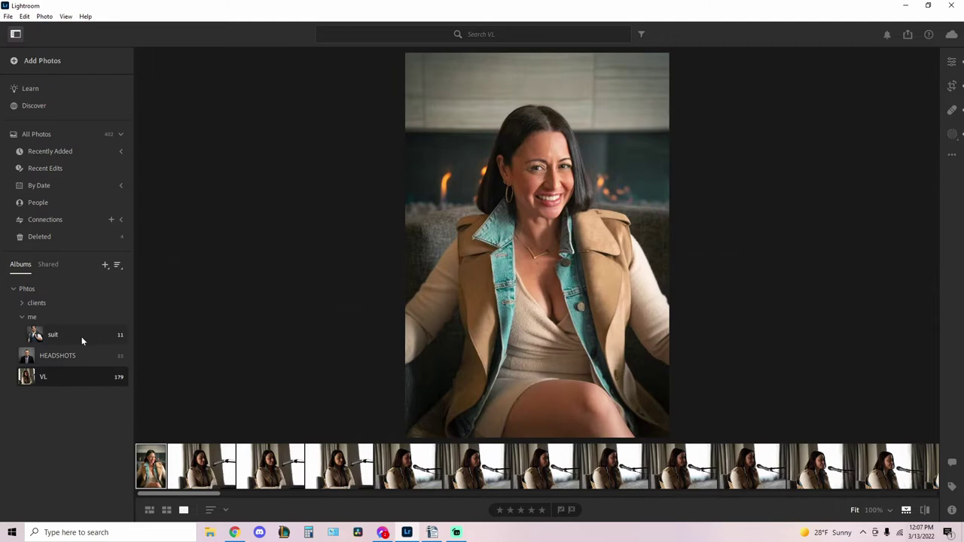
{"action": "left_click", "coordinate": [81, 337]}
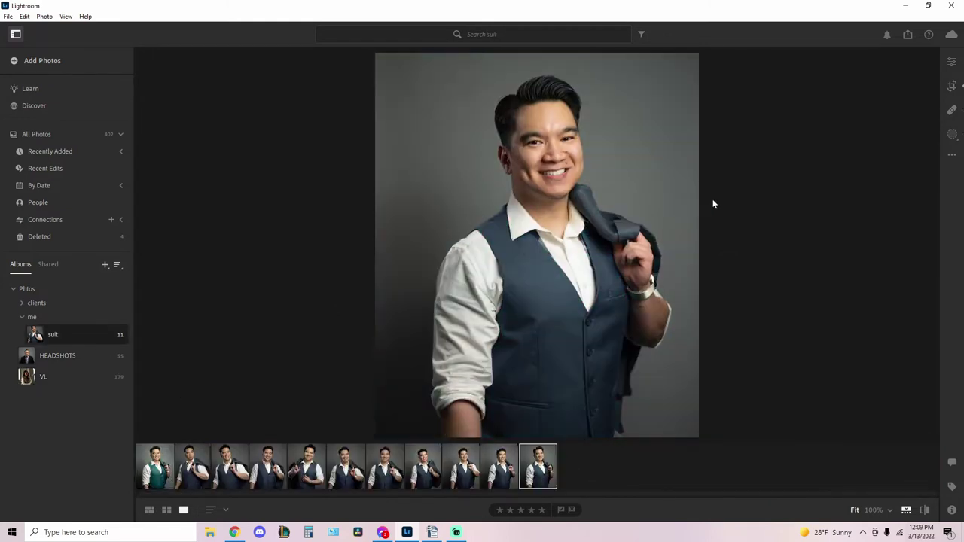
Raise Exposure to +0.42 and keep Contrast at 0.
{"action": "left_click", "coordinate": [952, 62]}
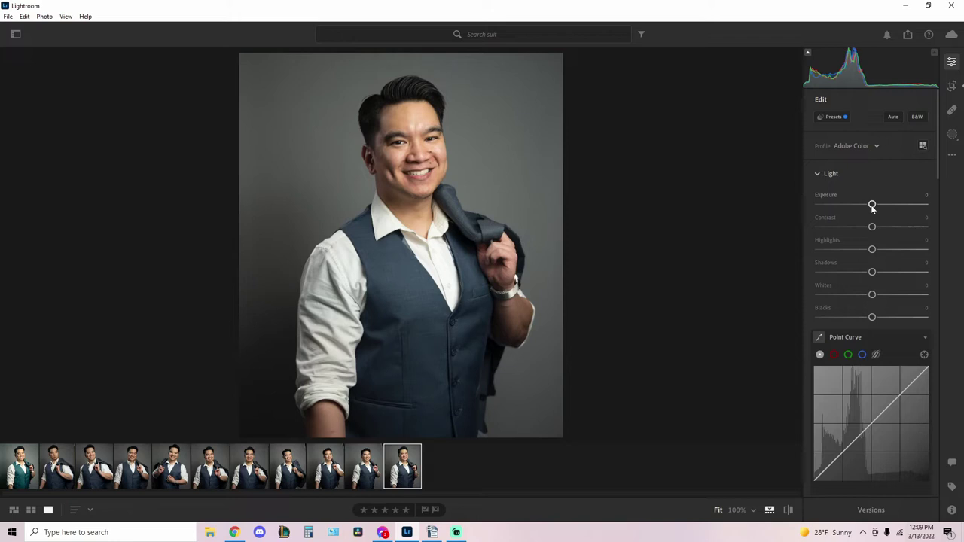
{"action": "left_click_drag", "start_coordinate": [871, 204], "coordinate": [877, 204]}
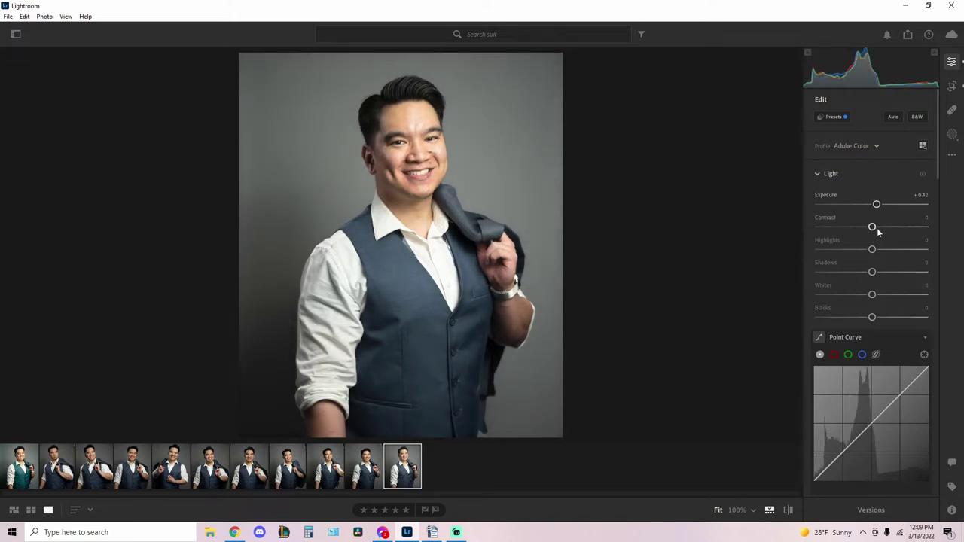
{"action": "left_click_drag", "start_coordinate": [873, 229], "coordinate": [874, 229]}
{"action": "double_click", "coordinate": [872, 227]}
Lift Shadows to +20 and Blacks to +38.
{"action": "left_click_drag", "start_coordinate": [872, 272], "coordinate": [889, 274]}
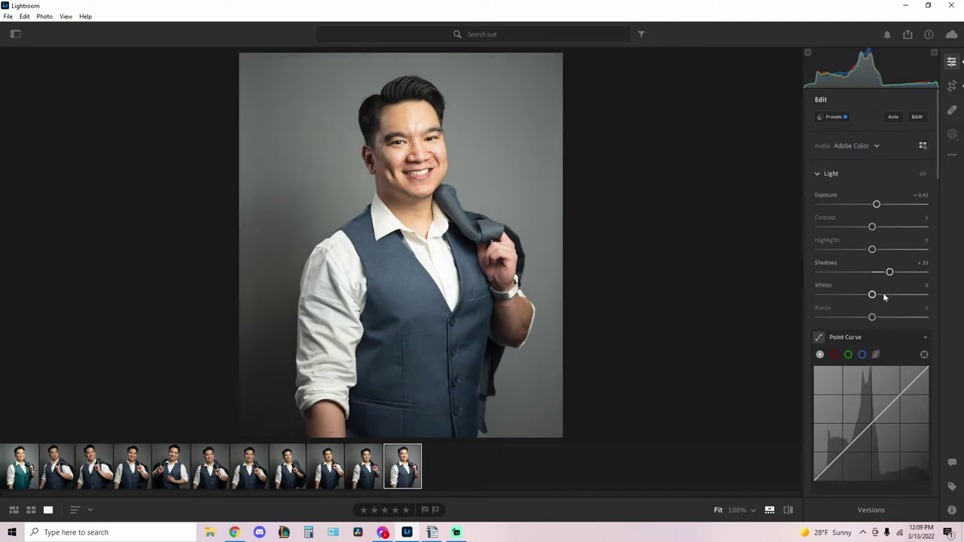
{"action": "left_click_drag", "start_coordinate": [871, 317], "coordinate": [896, 317]}
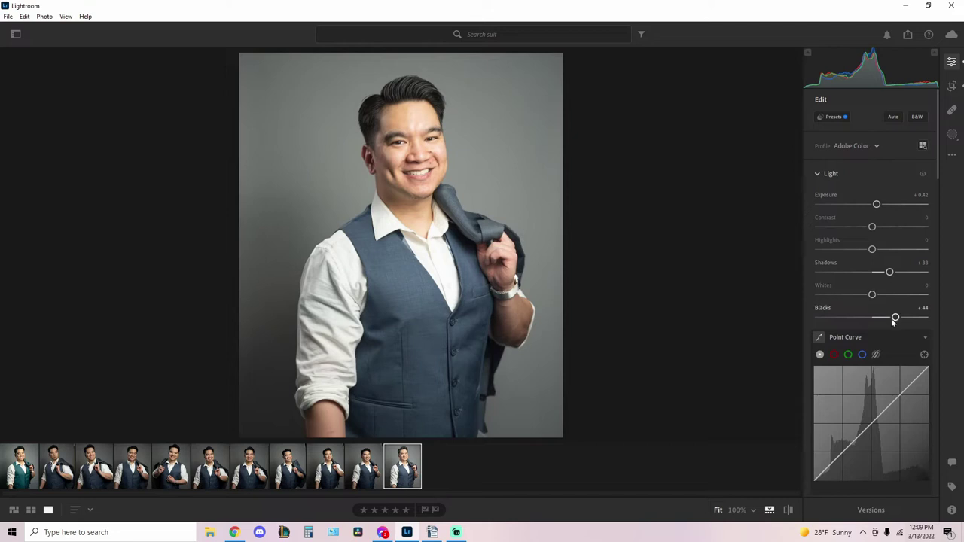
{"action": "left_click_drag", "start_coordinate": [895, 317], "coordinate": [893, 317]}
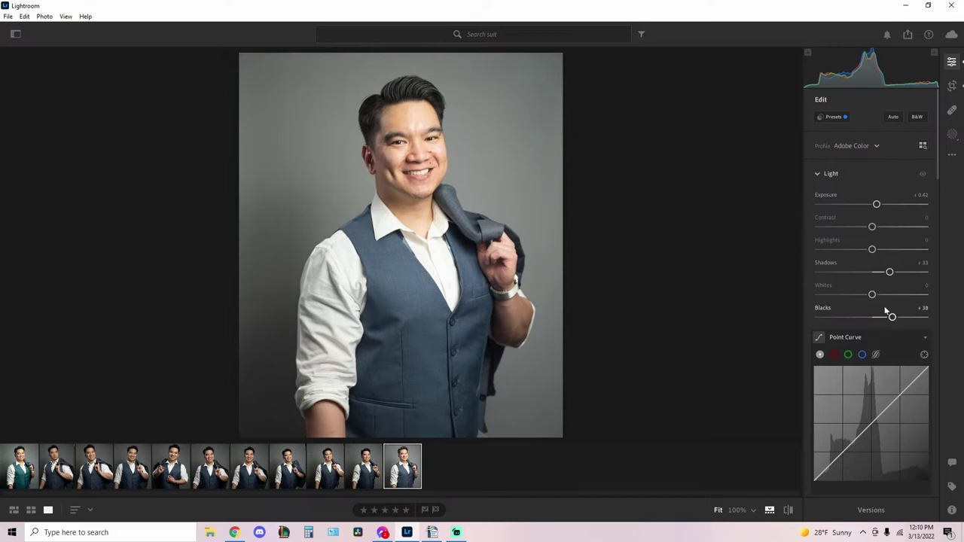
{"action": "left_click_drag", "start_coordinate": [889, 273], "coordinate": [886, 285]}
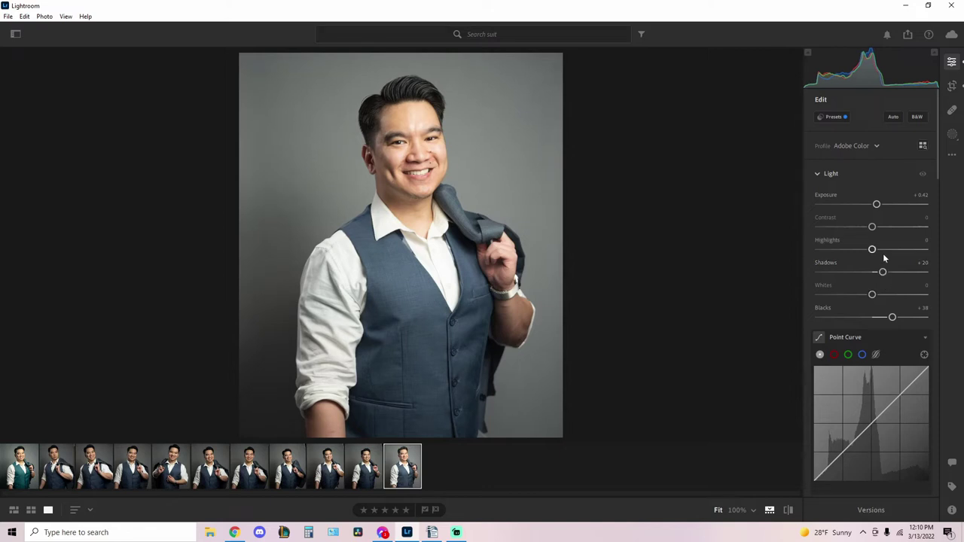
{"action": "scroll", "coordinate": [847, 223], "scroll_direction": "down", "scroll_amount": 3}
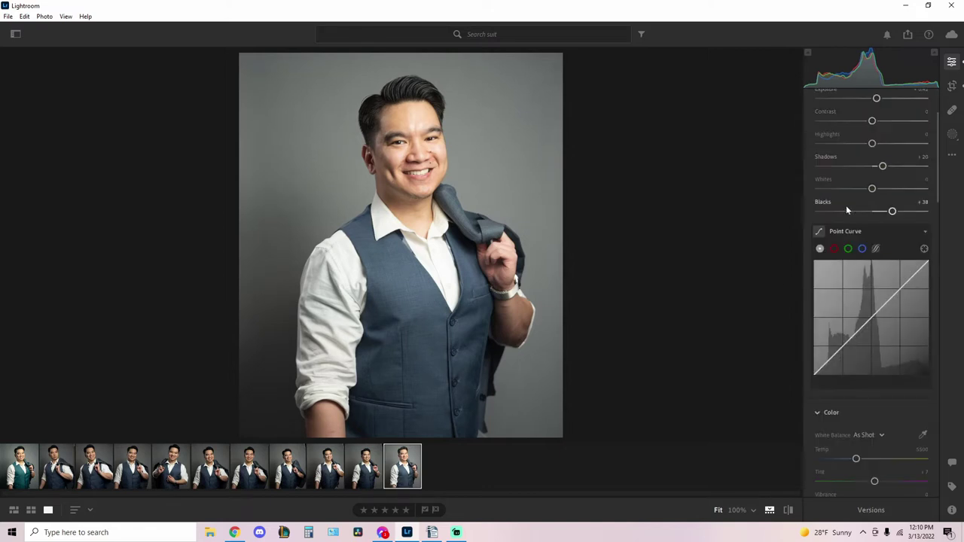
{"action": "scroll", "coordinate": [857, 213], "scroll_direction": "up", "scroll_amount": 3}
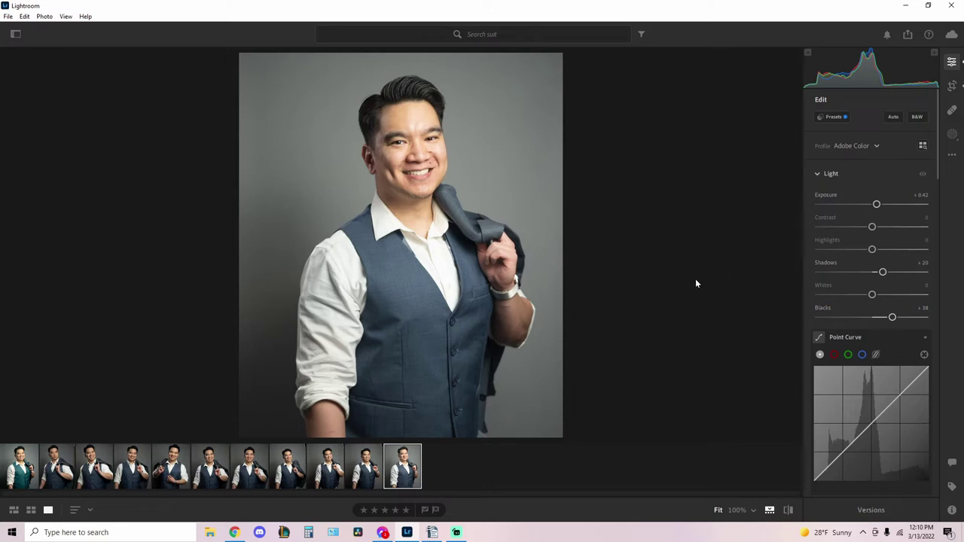
{"action": "scroll", "coordinate": [858, 293], "scroll_direction": "down", "scroll_amount": 3}
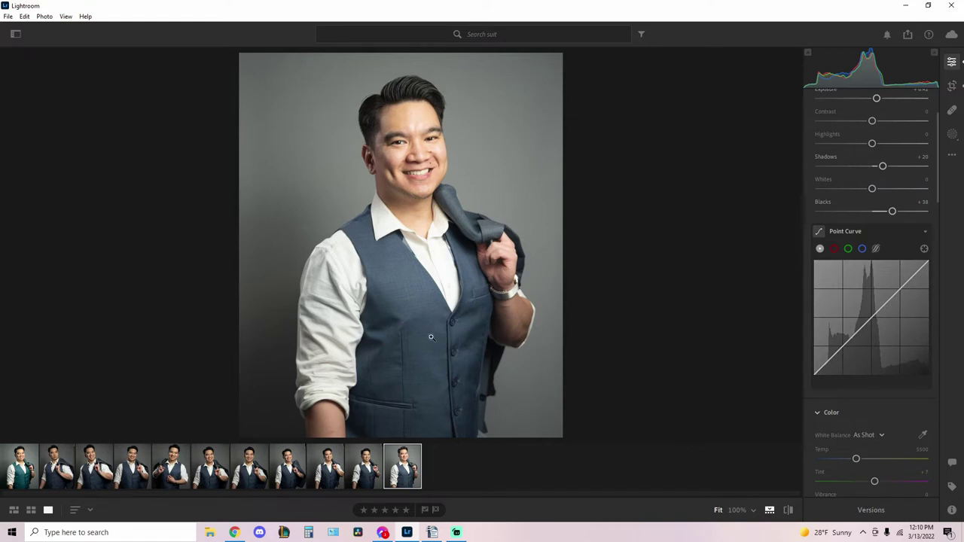
{"action": "scroll", "coordinate": [860, 323], "scroll_direction": "up", "scroll_amount": 3}
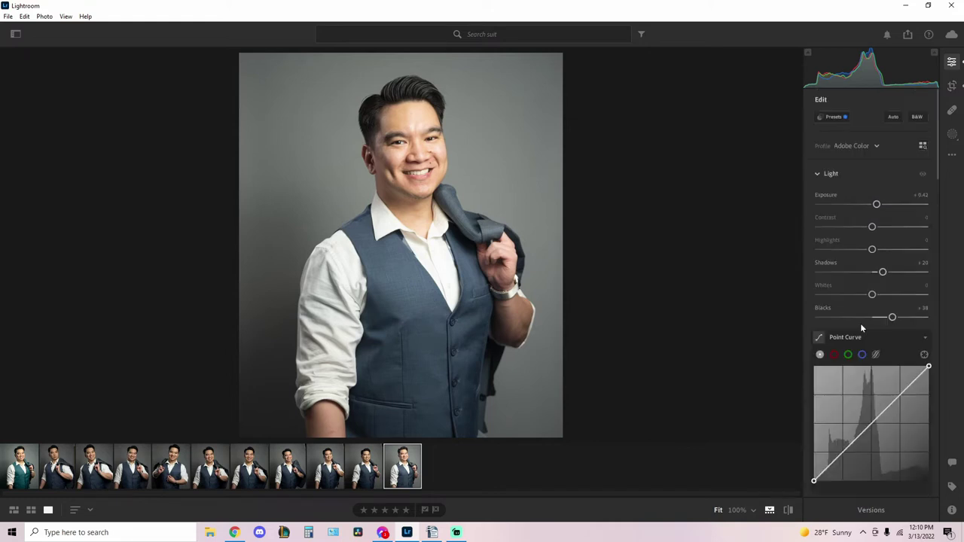
{"action": "scroll", "coordinate": [861, 320], "scroll_direction": "down", "scroll_amount": 10}
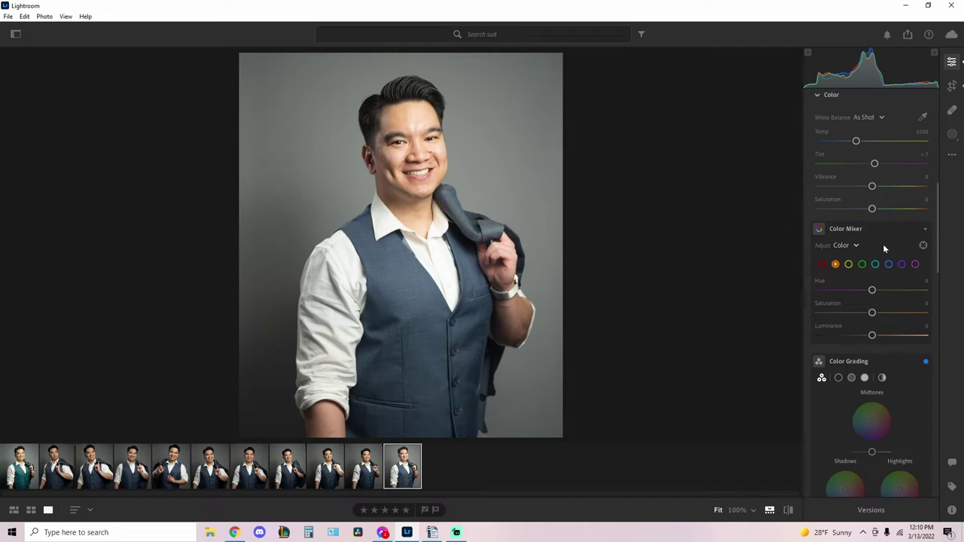
Shift the Color Mixer's Blue hue to -44 so the vest turns teal.
{"action": "left_click", "coordinate": [923, 245]}
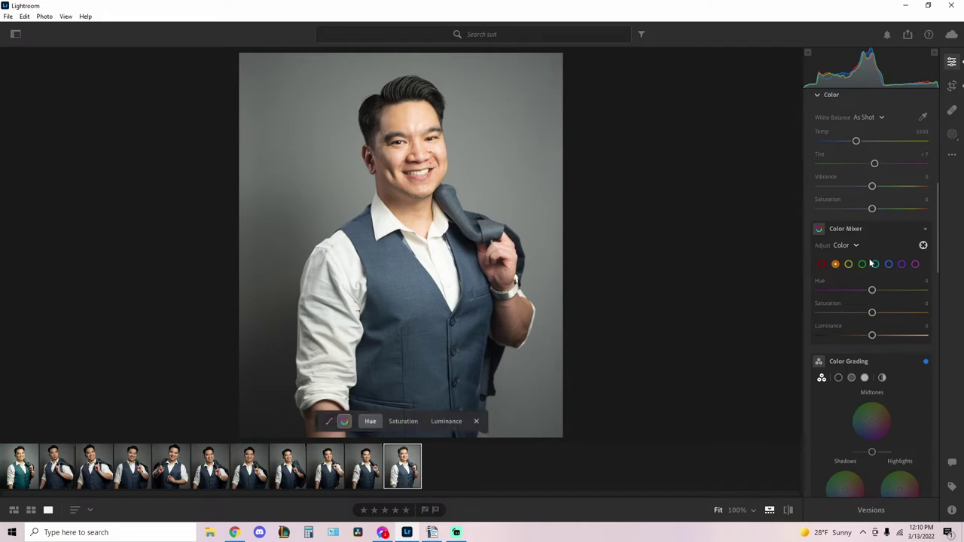
{"action": "left_click", "coordinate": [418, 277]}
{"action": "left_click_drag", "start_coordinate": [872, 293], "coordinate": [851, 303]}
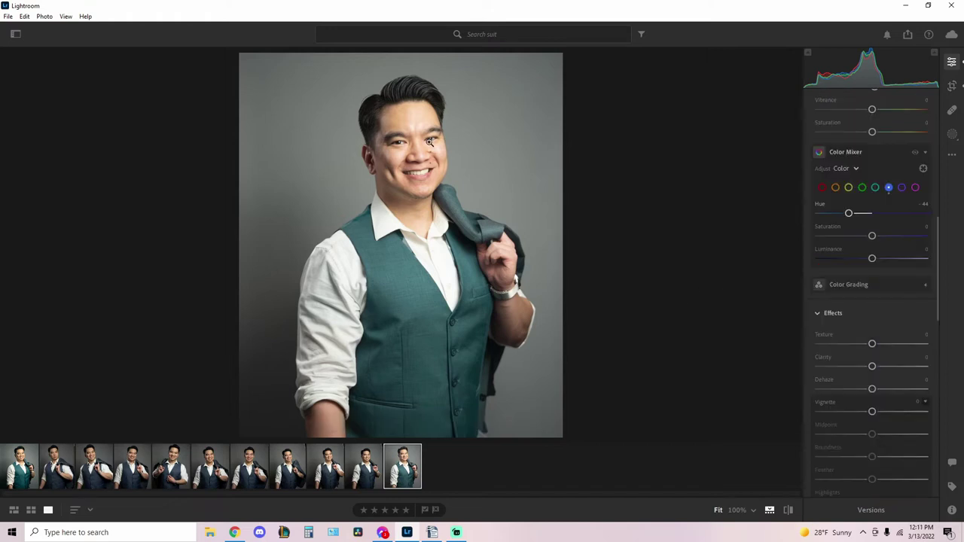
Inspect the forehead, cheek and chin at 100%, then fit the whole portrait back in view.
{"action": "left_click", "coordinate": [402, 163]}
{"action": "left_click_drag", "start_coordinate": [425, 240], "coordinate": [406, 280]}
{"action": "left_click_drag", "start_coordinate": [372, 109], "coordinate": [340, 185]}
{"action": "left_click_drag", "start_coordinate": [406, 246], "coordinate": [478, 141]}
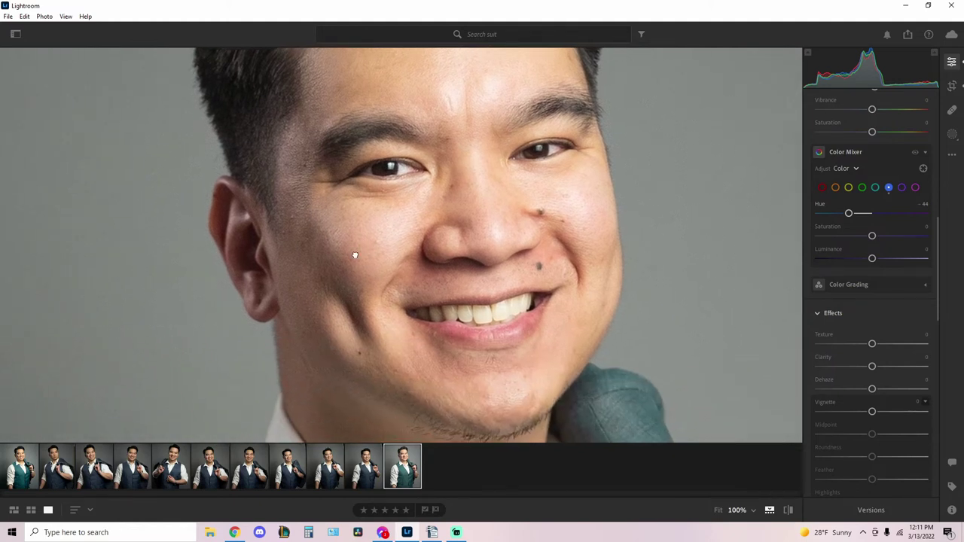
{"action": "left_click_drag", "start_coordinate": [355, 253], "coordinate": [257, 340]}
{"action": "left_click_drag", "start_coordinate": [532, 273], "coordinate": [548, 201]}
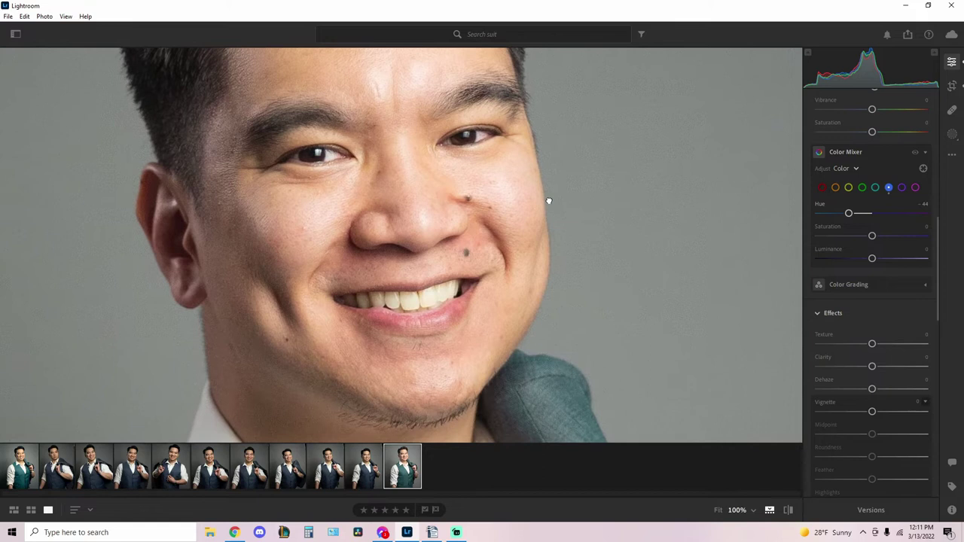
{"action": "scroll", "coordinate": [348, 233], "scroll_direction": "down", "scroll_amount": 1}
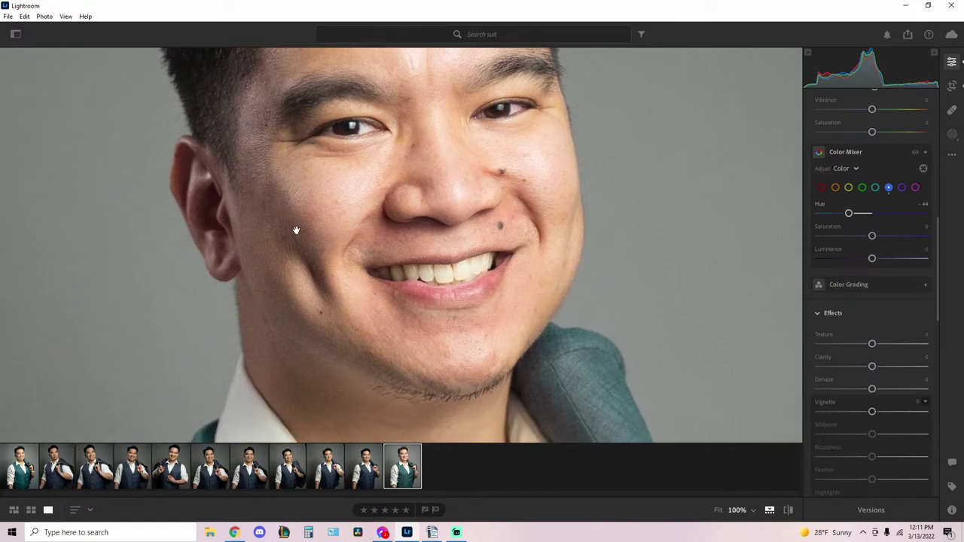
{"action": "scroll", "coordinate": [296, 230], "scroll_direction": "down", "scroll_amount": 5}
{"action": "scroll", "coordinate": [351, 251], "scroll_direction": "up", "scroll_amount": 5}
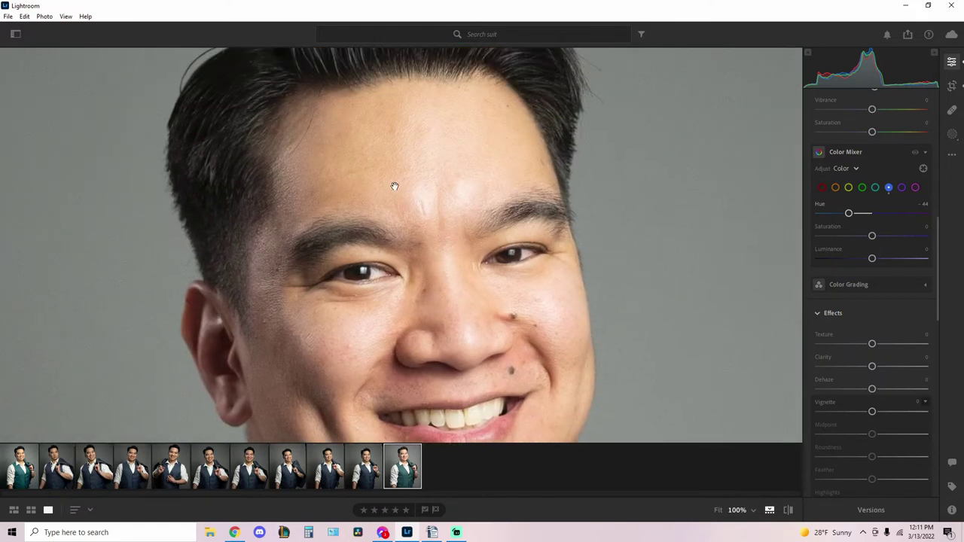
{"action": "left_click", "coordinate": [482, 193]}
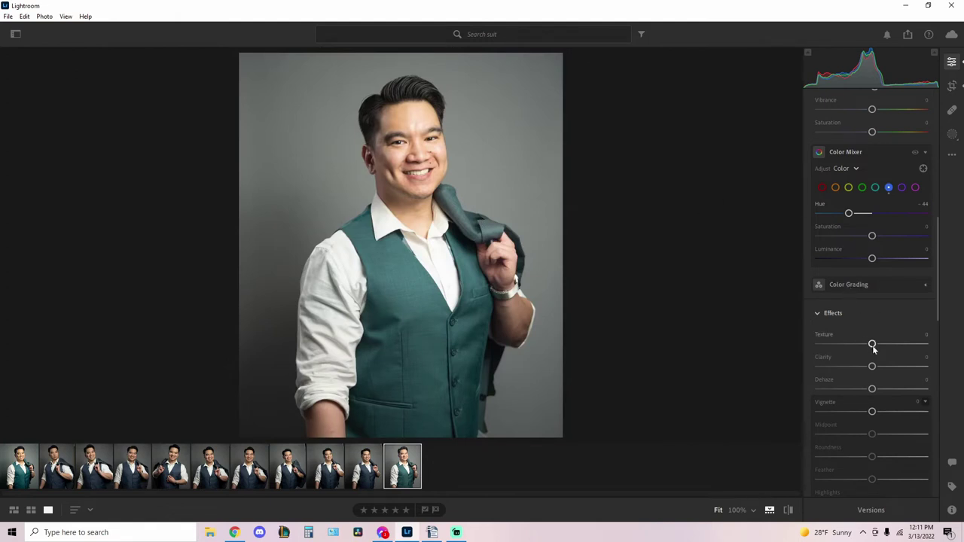
Lower Texture to -13, checking the skin smoothing at 100% on the face.
{"action": "left_click_drag", "start_coordinate": [874, 350], "coordinate": [870, 350]}
{"action": "left_click", "coordinate": [431, 170]}
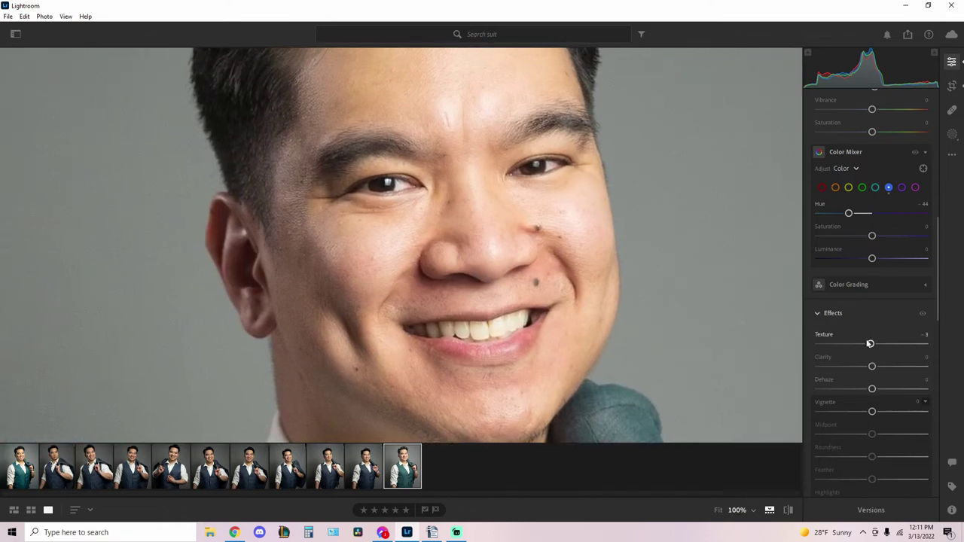
{"action": "double_click", "coordinate": [871, 344]}
{"action": "left_click_drag", "start_coordinate": [872, 344], "coordinate": [871, 344]}
{"action": "left_click", "coordinate": [864, 351]}
{"action": "right_click", "coordinate": [867, 351]}
{"action": "left_click", "coordinate": [751, 338]}
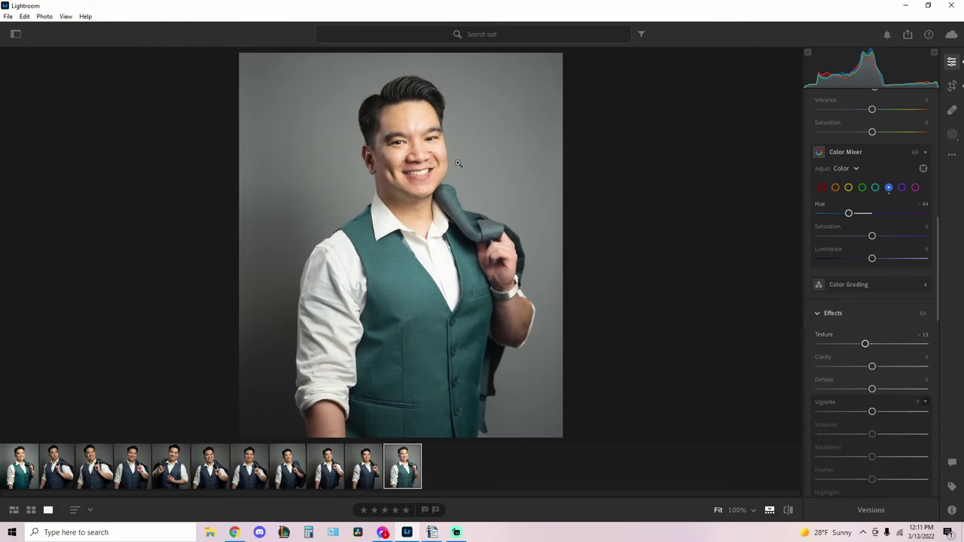
{"action": "left_click", "coordinate": [429, 152]}
{"action": "left_click", "coordinate": [429, 154]}
{"action": "left_click", "coordinate": [404, 148]}
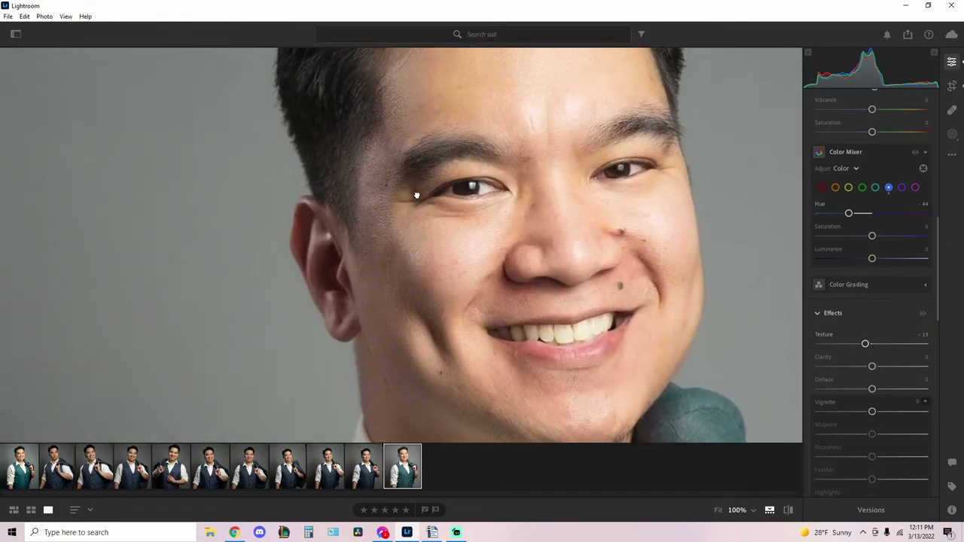
{"action": "left_click_drag", "start_coordinate": [454, 243], "coordinate": [393, 223]}
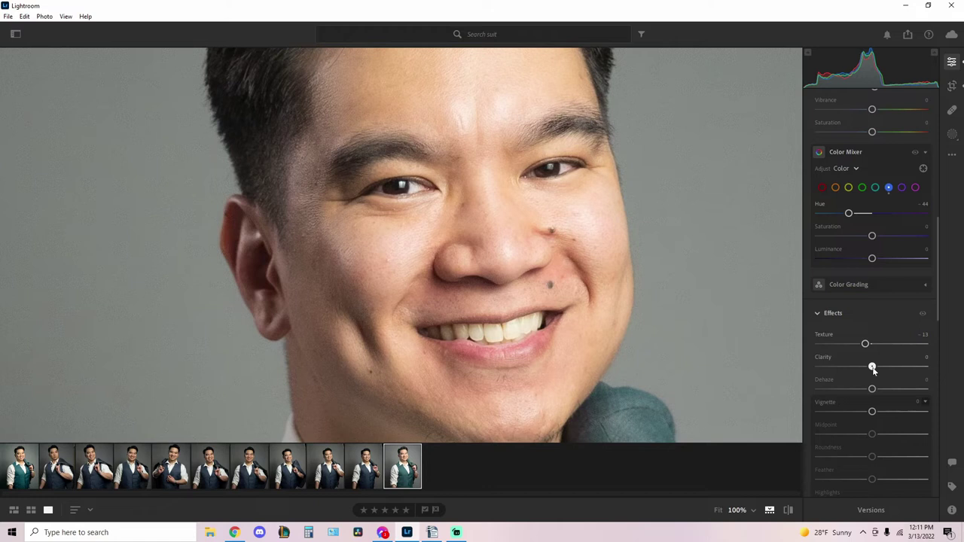
Lower Clarity to -8, comparing the close-up face against the whole portrait.
{"action": "left_click_drag", "start_coordinate": [872, 368], "coordinate": [869, 377]}
{"action": "left_click", "coordinate": [448, 198]}
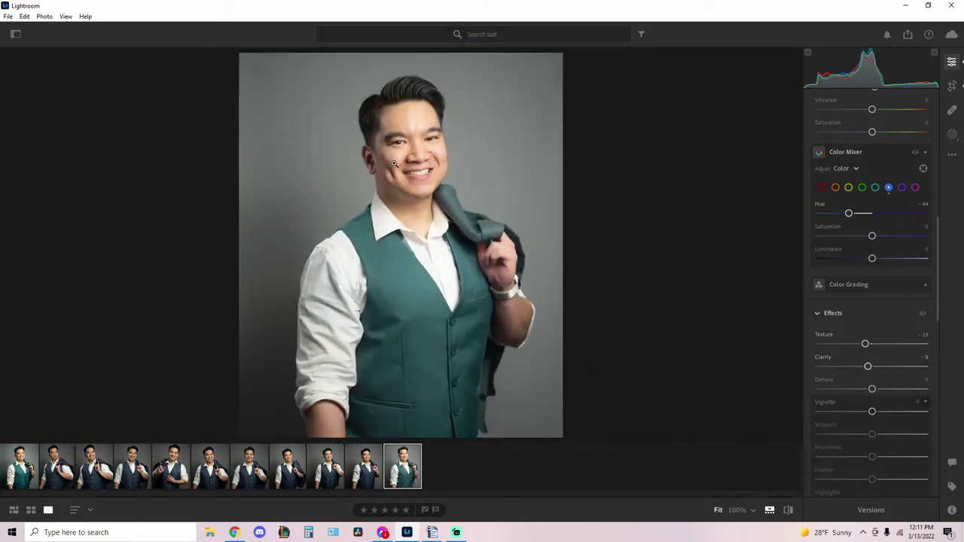
{"action": "left_click", "coordinate": [393, 163]}
{"action": "left_click", "coordinate": [426, 160]}
{"action": "left_click", "coordinate": [434, 166]}
{"action": "left_click", "coordinate": [452, 169]}
{"action": "left_click", "coordinate": [427, 142]}
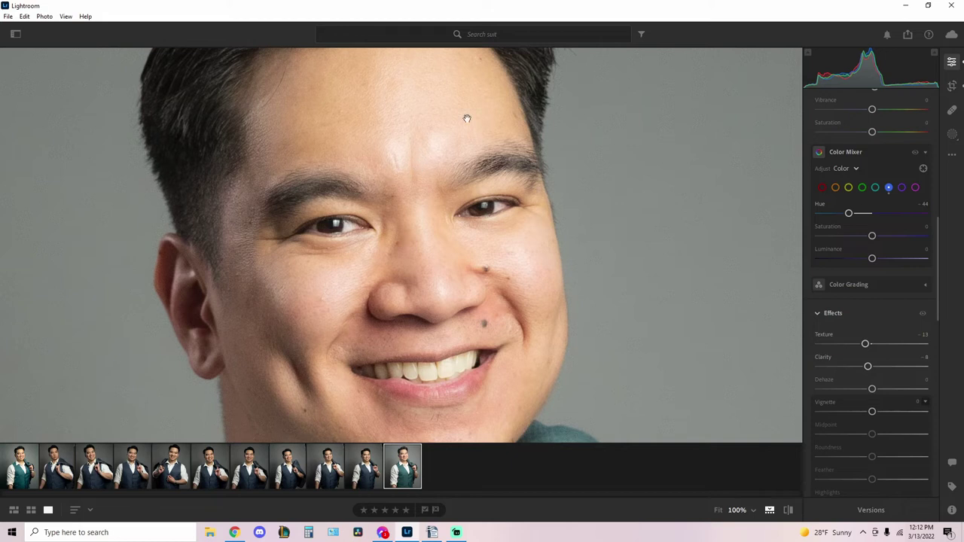
Heal spots between the brows and along the hairline, sampling clean forehead skin.
{"action": "left_click", "coordinate": [951, 134]}
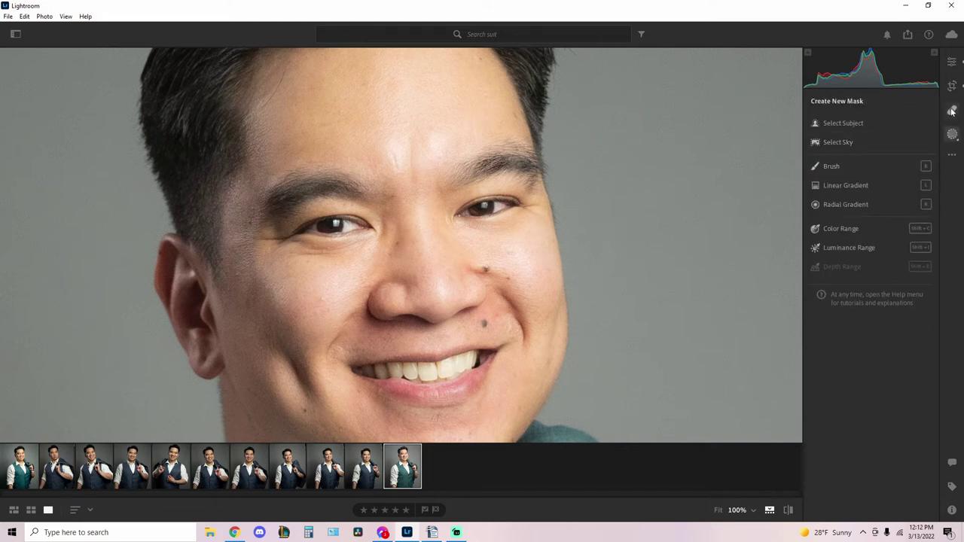
{"action": "left_click", "coordinate": [951, 110]}
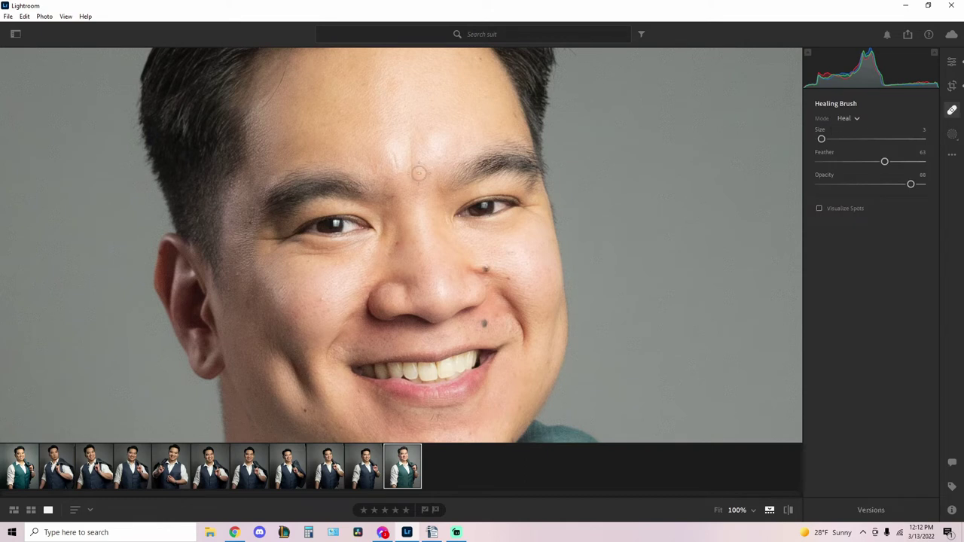
{"action": "left_click_drag", "start_coordinate": [413, 149], "coordinate": [413, 189]}
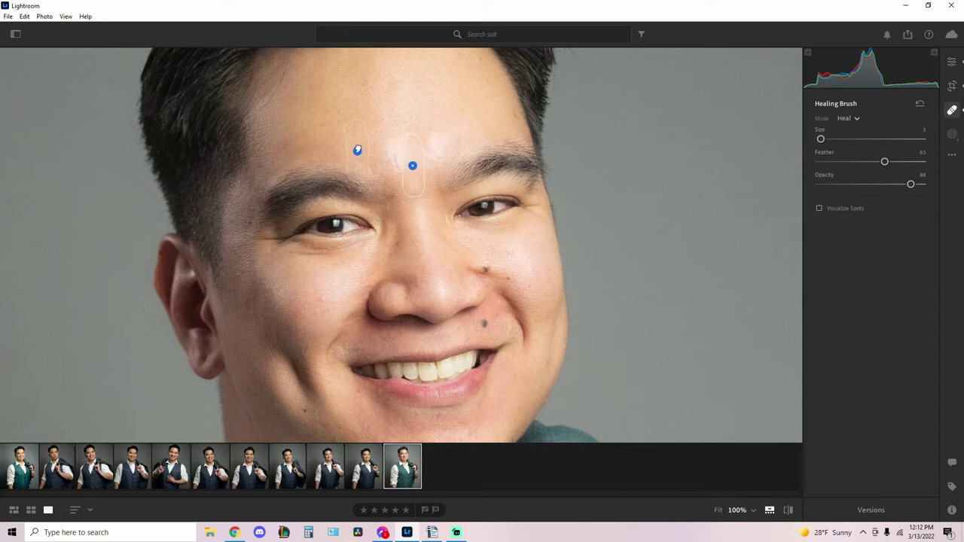
{"action": "left_click_drag", "start_coordinate": [357, 150], "coordinate": [358, 131]}
{"action": "left_click", "coordinate": [393, 163]}
{"action": "left_click", "coordinate": [515, 115]}
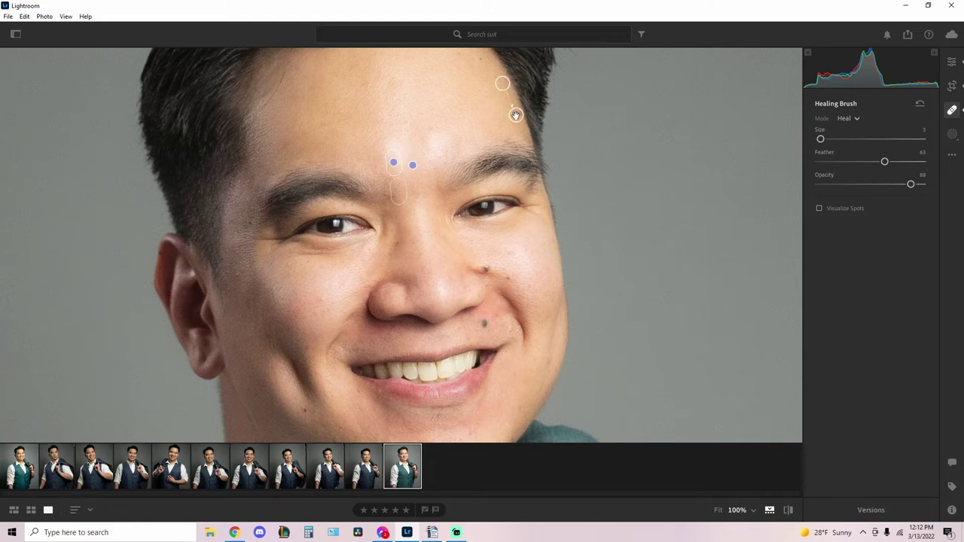
{"action": "left_click", "coordinate": [480, 60]}
{"action": "key", "text": "e"}
{"action": "scroll", "coordinate": [864, 292], "scroll_direction": "up", "scroll_amount": 10}
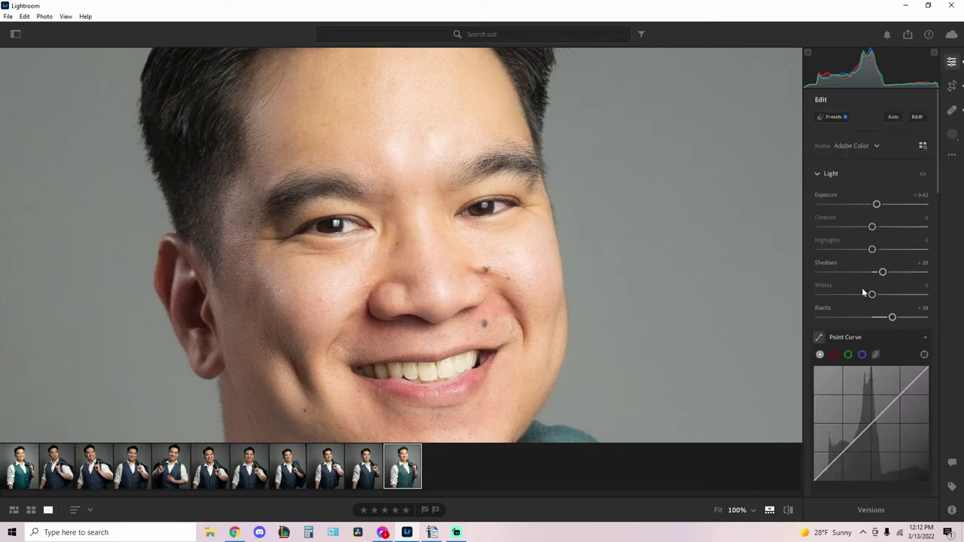
Zoom to 100% on the chin and frame the jawline shadow.
{"action": "left_click", "coordinate": [951, 64]}
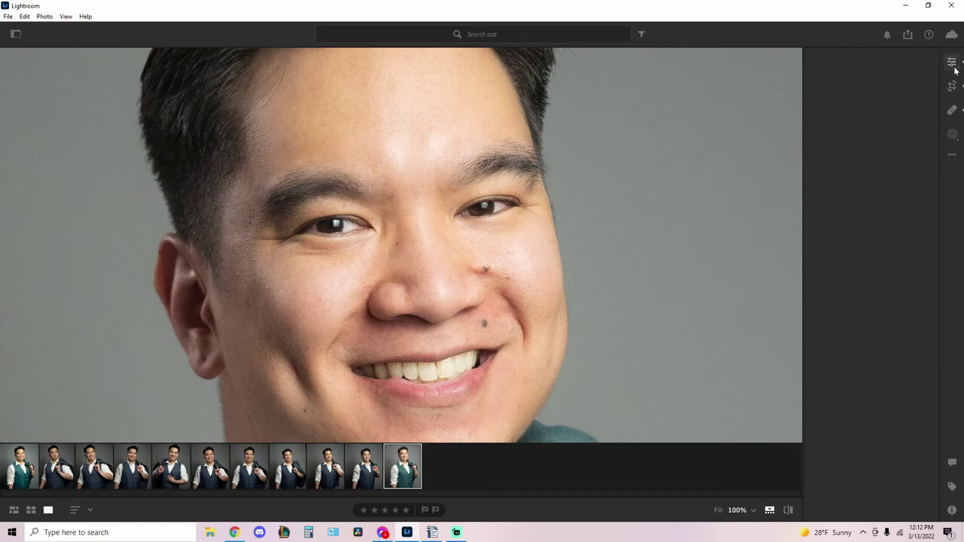
{"action": "left_click", "coordinate": [951, 63]}
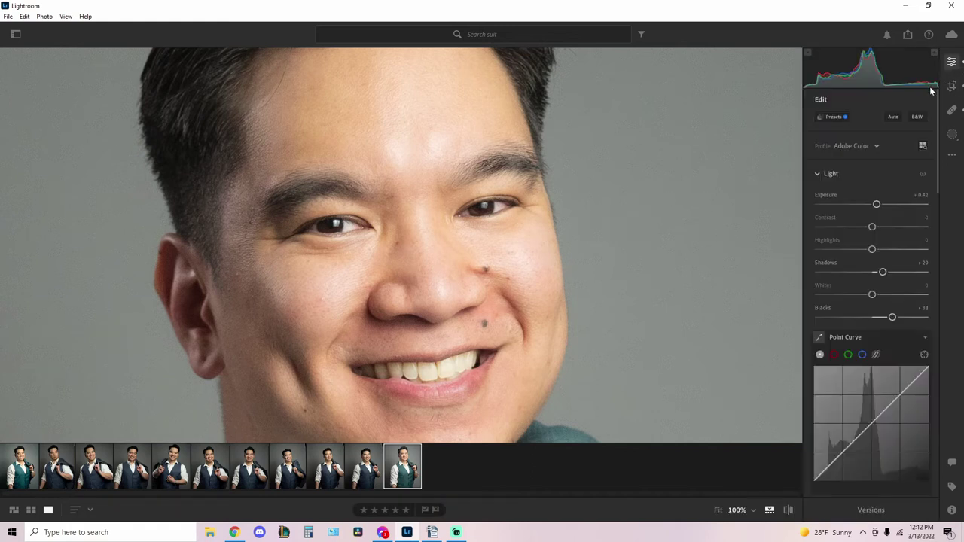
{"action": "left_click", "coordinate": [409, 200]}
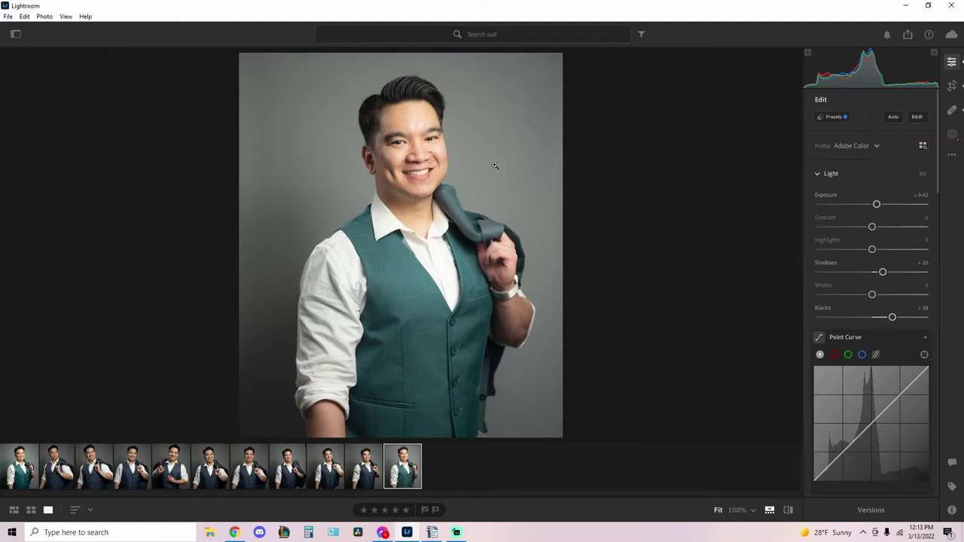
{"action": "left_click", "coordinate": [422, 179]}
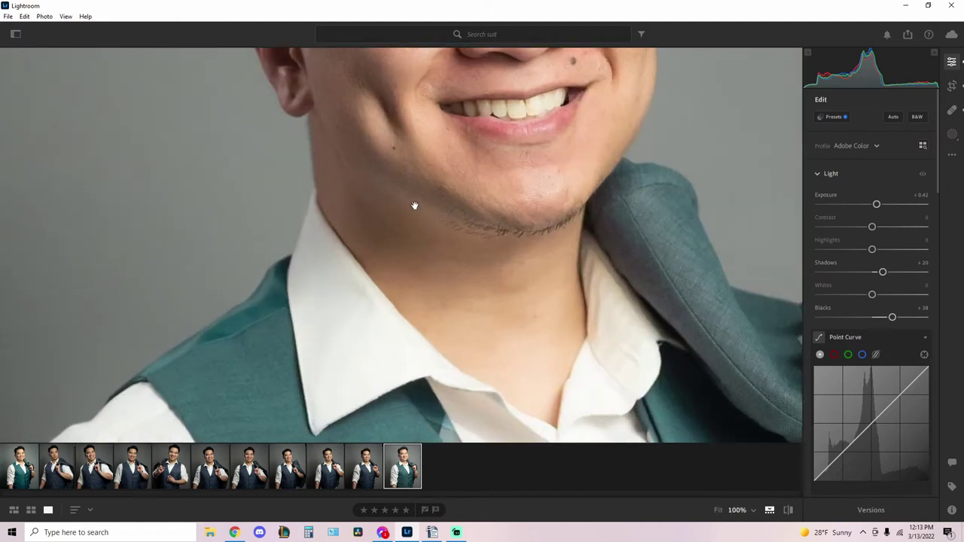
{"action": "left_click_drag", "start_coordinate": [414, 205], "coordinate": [439, 236]}
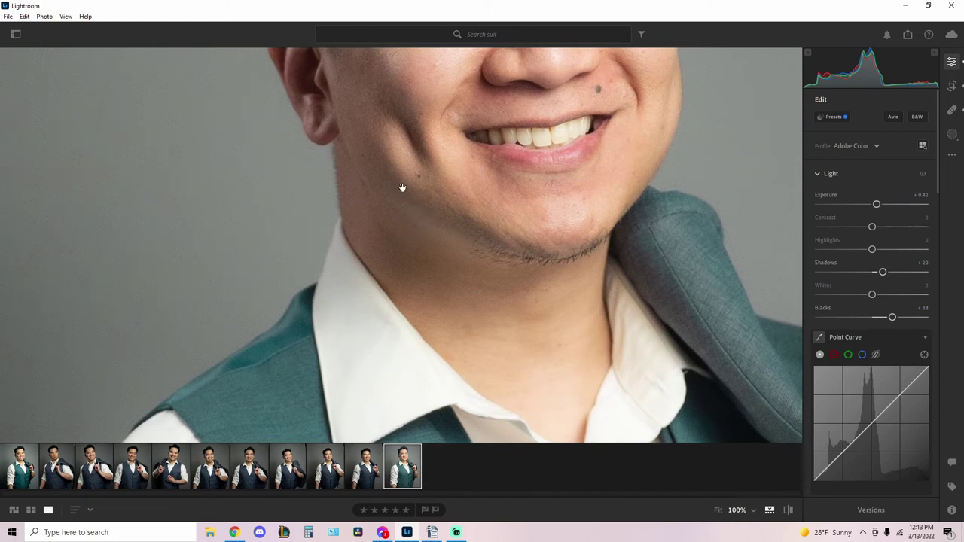
{"action": "left_click", "coordinate": [409, 212]}
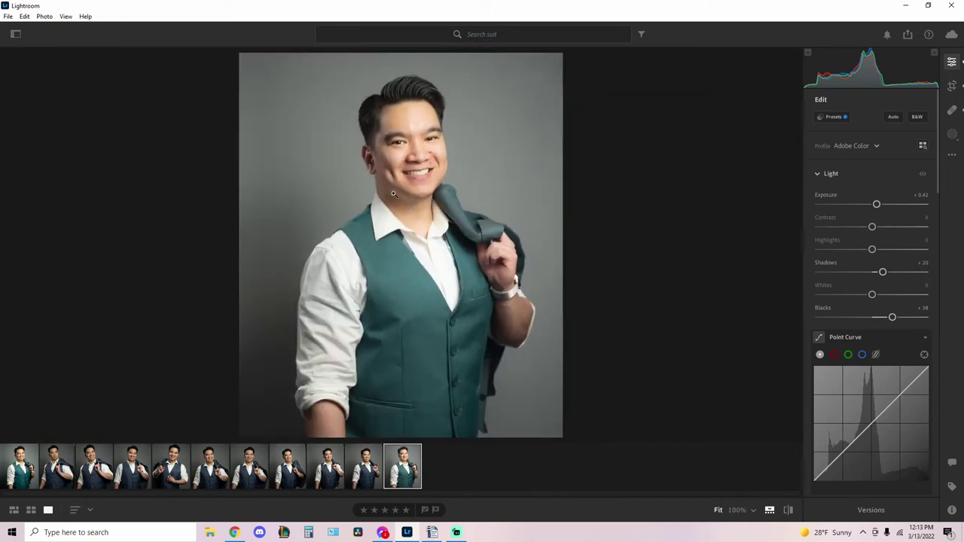
{"action": "left_click", "coordinate": [394, 191]}
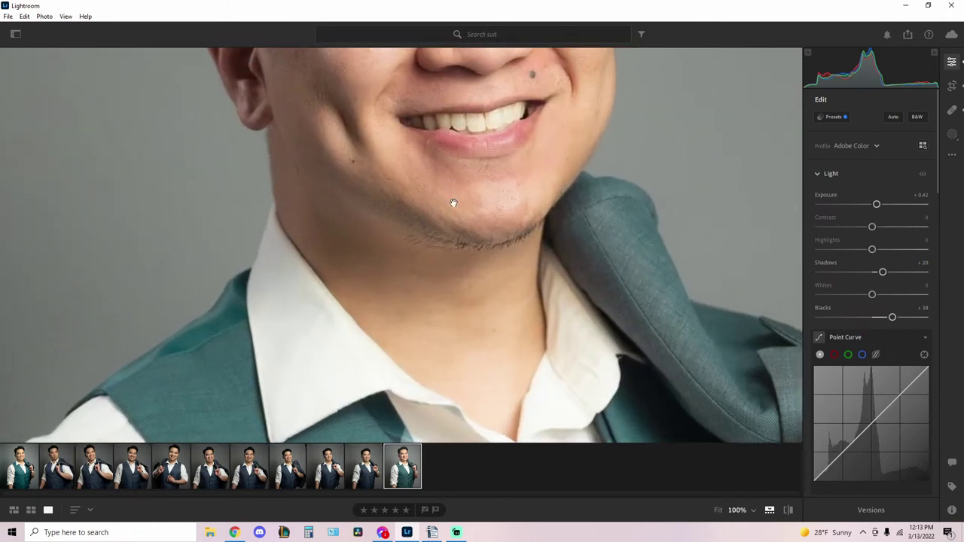
Paint an enlarged brush mask over the jaw shadow below the left cheek.
{"action": "left_click", "coordinate": [952, 134]}
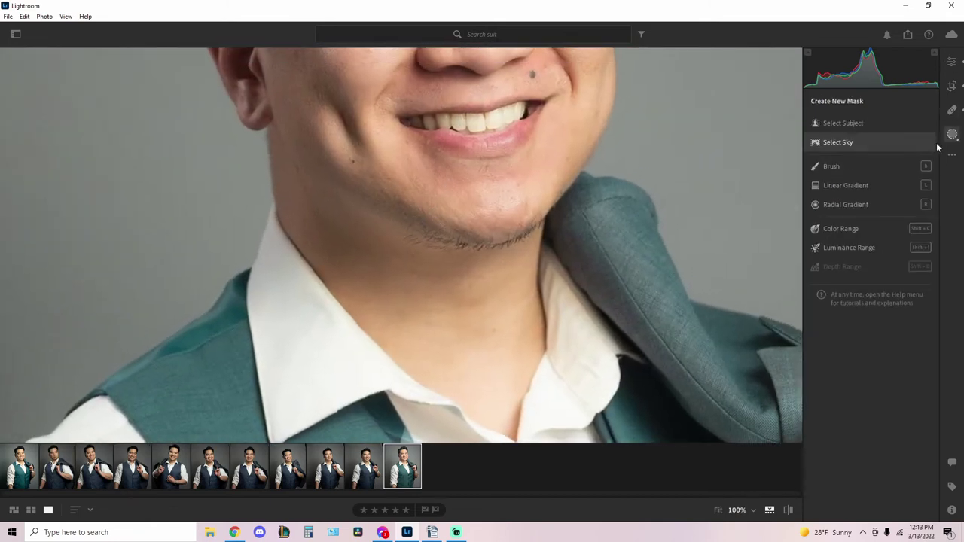
{"action": "left_click", "coordinate": [863, 174]}
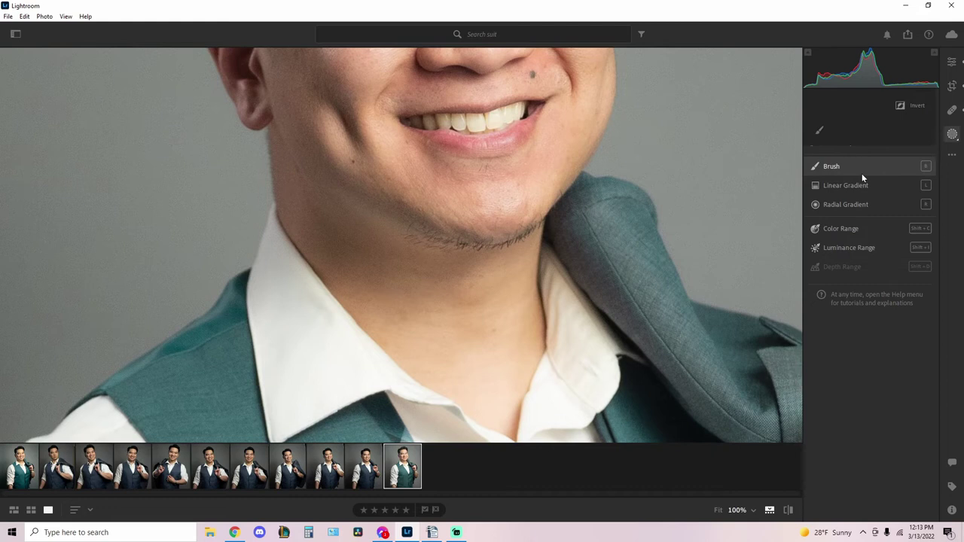
{"action": "key", "text": "bracketright"}
{"action": "key", "text": "bracketright"}
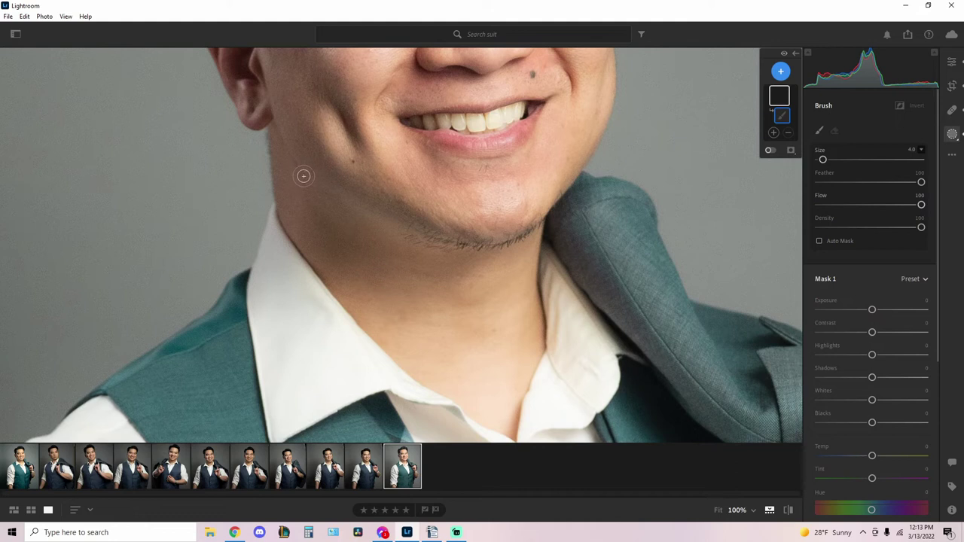
{"action": "left_click_drag", "start_coordinate": [305, 174], "coordinate": [378, 218]}
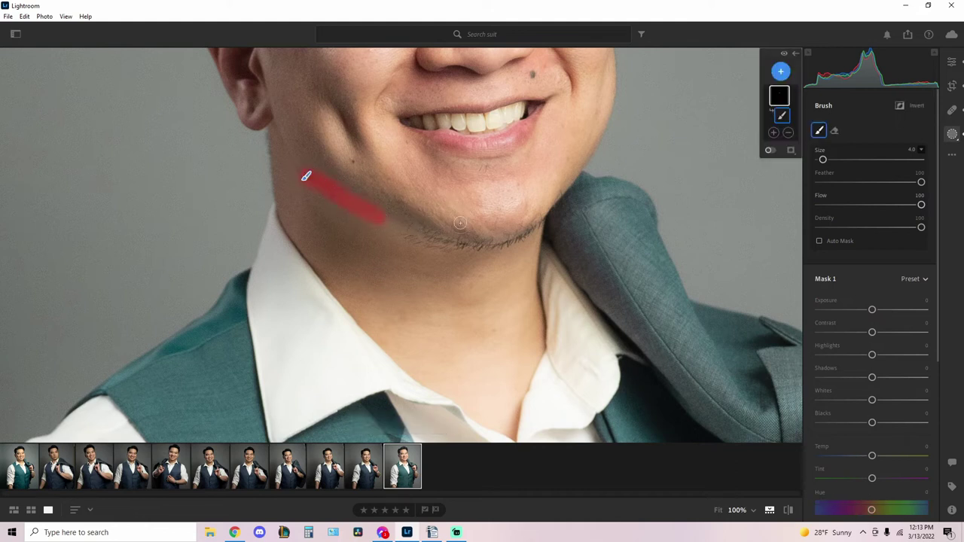
{"action": "key", "text": "ctrl+z"}
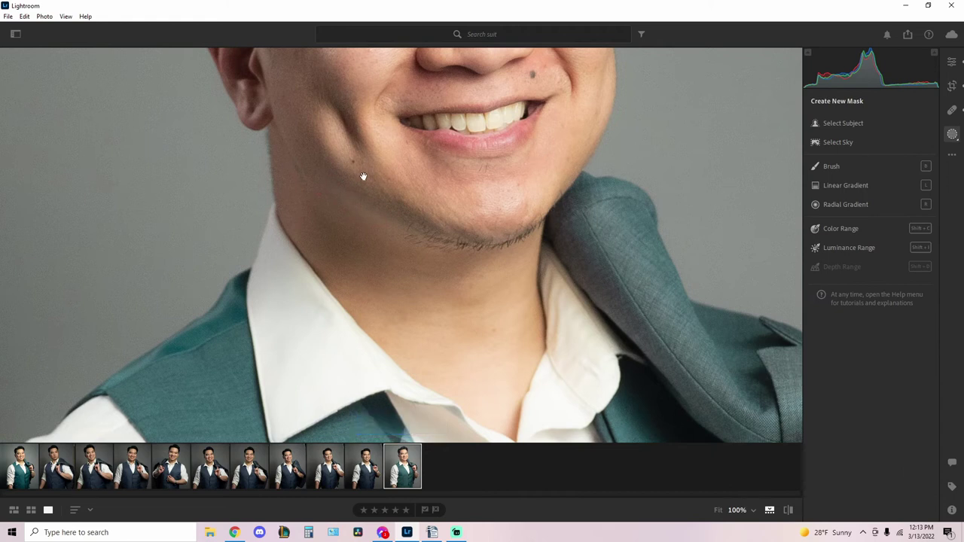
{"action": "left_click", "coordinate": [834, 166]}
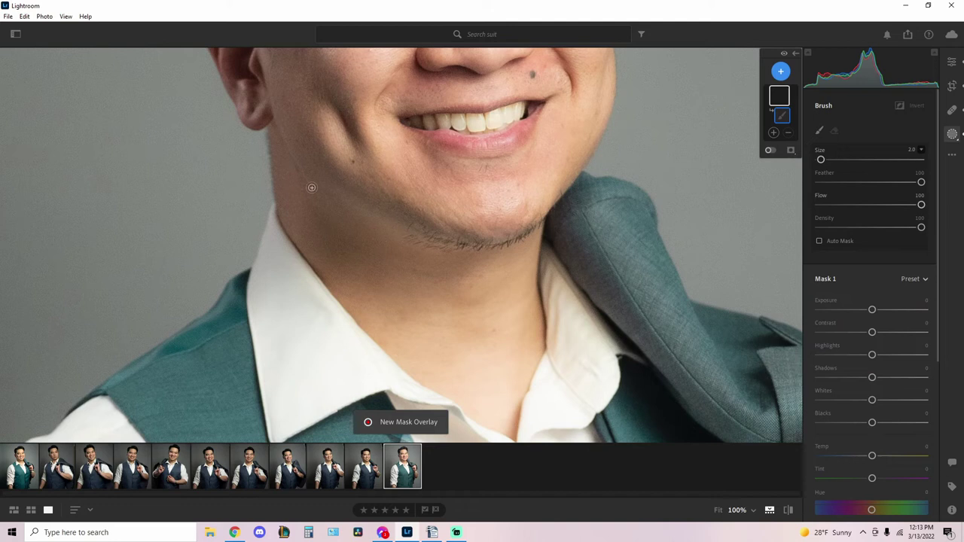
{"action": "left_click_drag", "start_coordinate": [311, 179], "coordinate": [373, 217]}
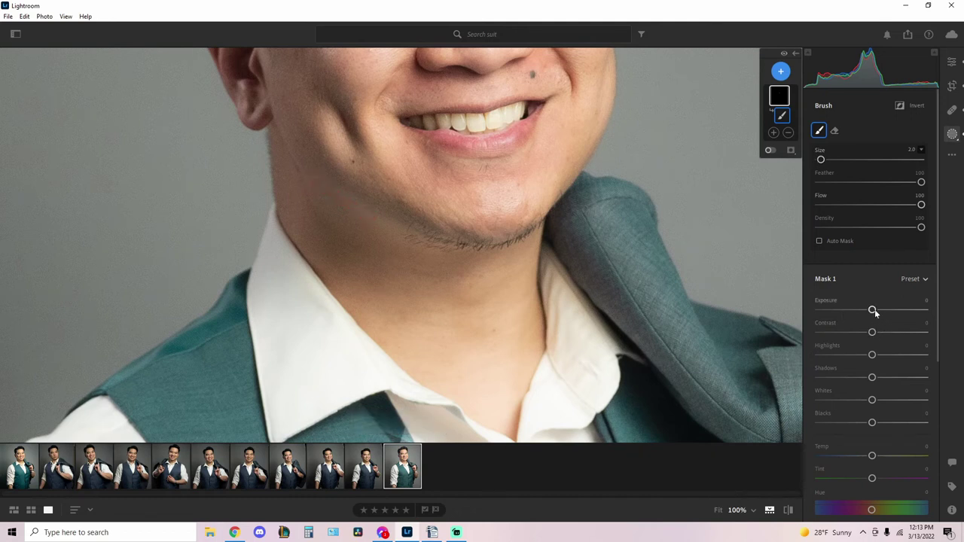
Raise the jaw mask's Exposure to +0.12 with Contrast reset to 0.
{"action": "left_click_drag", "start_coordinate": [875, 310], "coordinate": [876, 336]}
{"action": "double_click", "coordinate": [872, 332]}
{"action": "left_click", "coordinate": [951, 61]}
{"action": "left_click", "coordinate": [423, 185]}
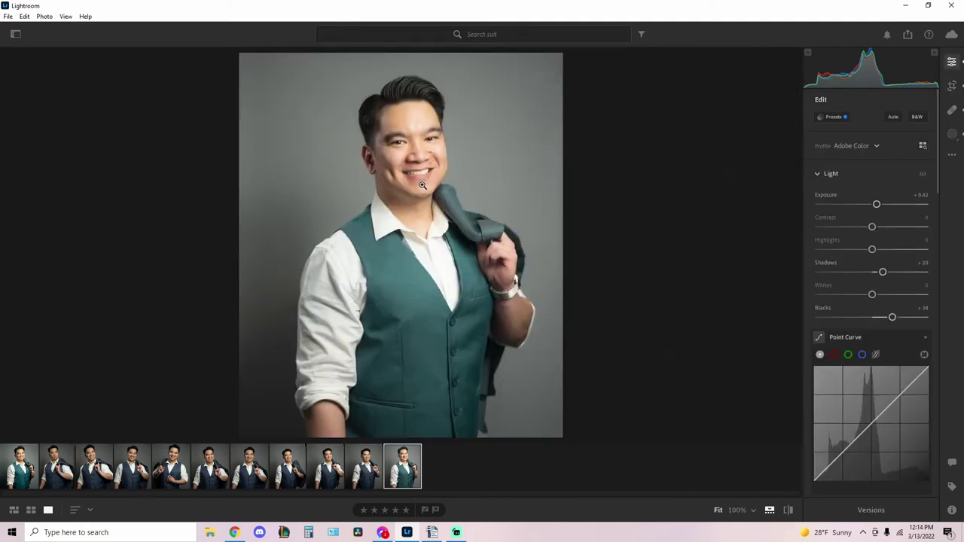
{"action": "scroll", "coordinate": [933, 306], "scroll_direction": "down", "scroll_amount": 5}
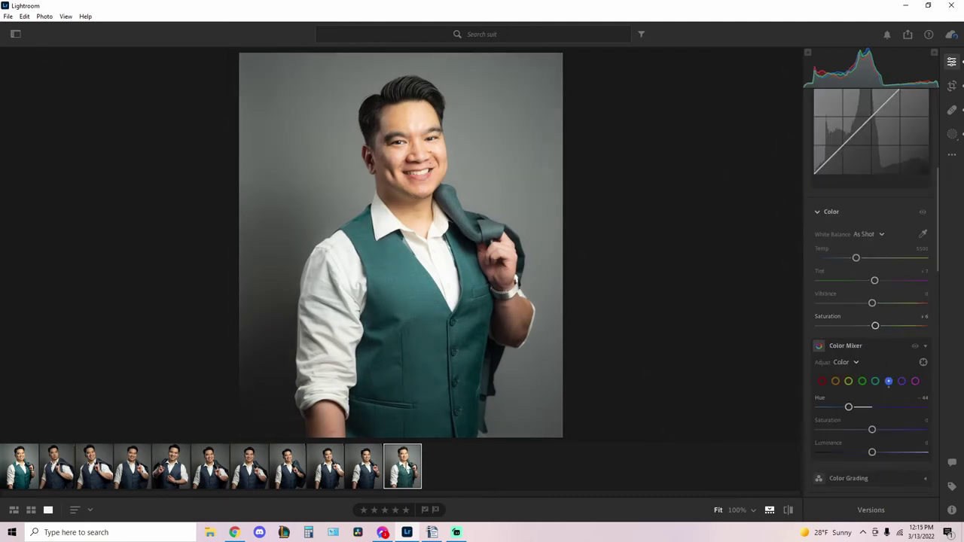
{"action": "left_click", "coordinate": [21, 468]}
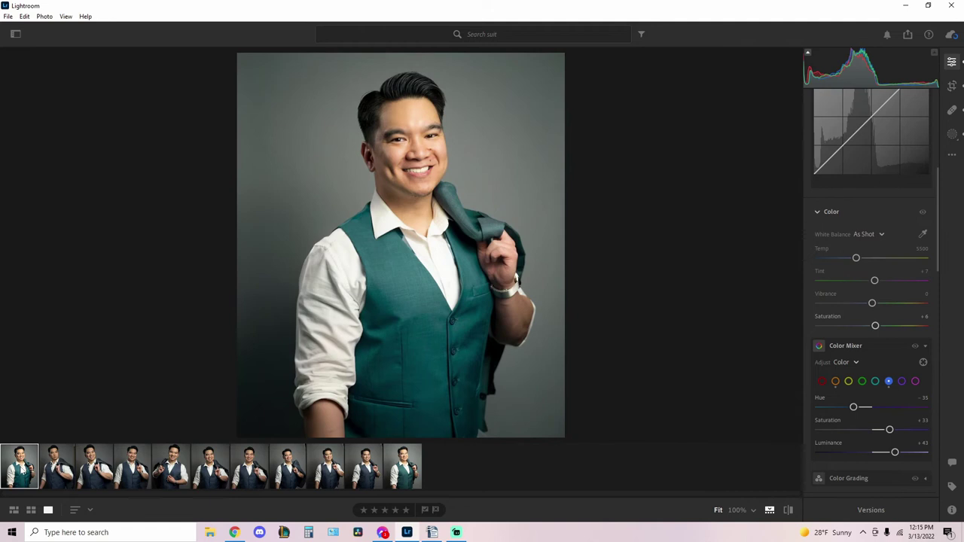
{"action": "left_click", "coordinate": [404, 474]}
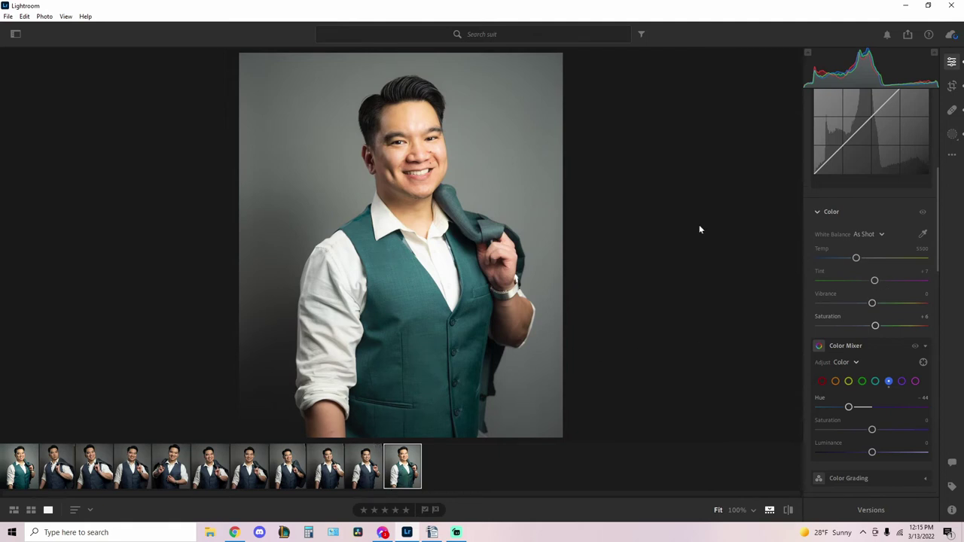
Zoom in on the smile and paint a new brush mask across the teeth.
{"action": "left_click", "coordinate": [419, 176]}
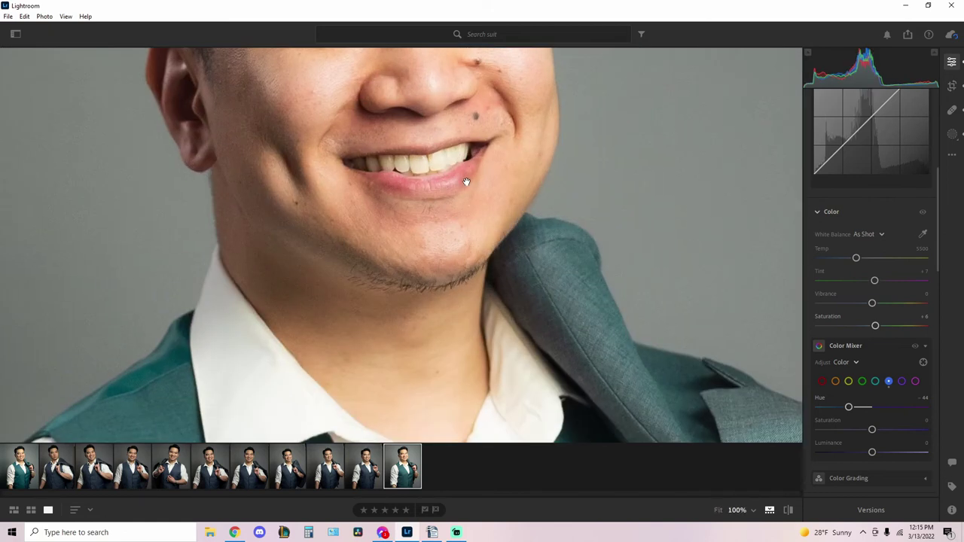
{"action": "left_click_drag", "start_coordinate": [466, 182], "coordinate": [448, 227]}
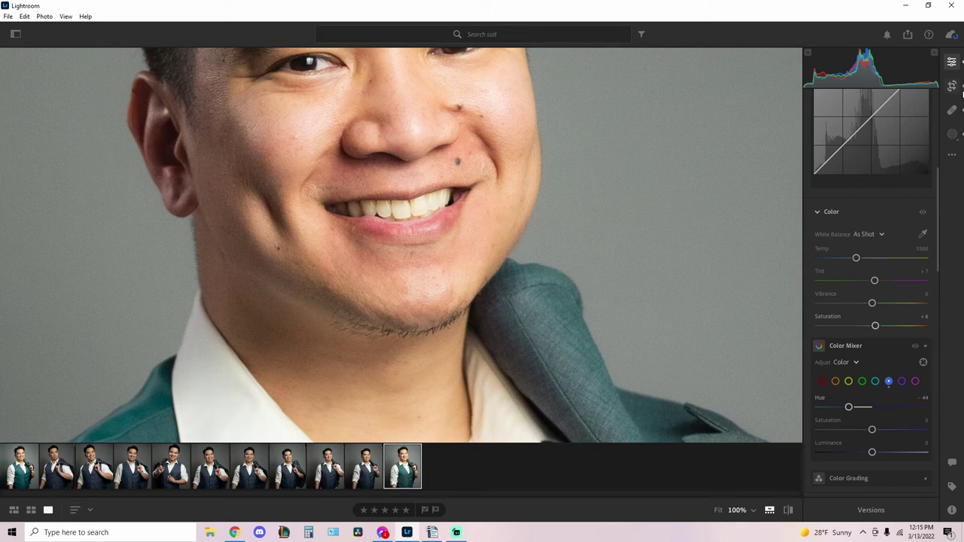
{"action": "left_click", "coordinate": [951, 110]}
{"action": "left_click", "coordinate": [952, 136]}
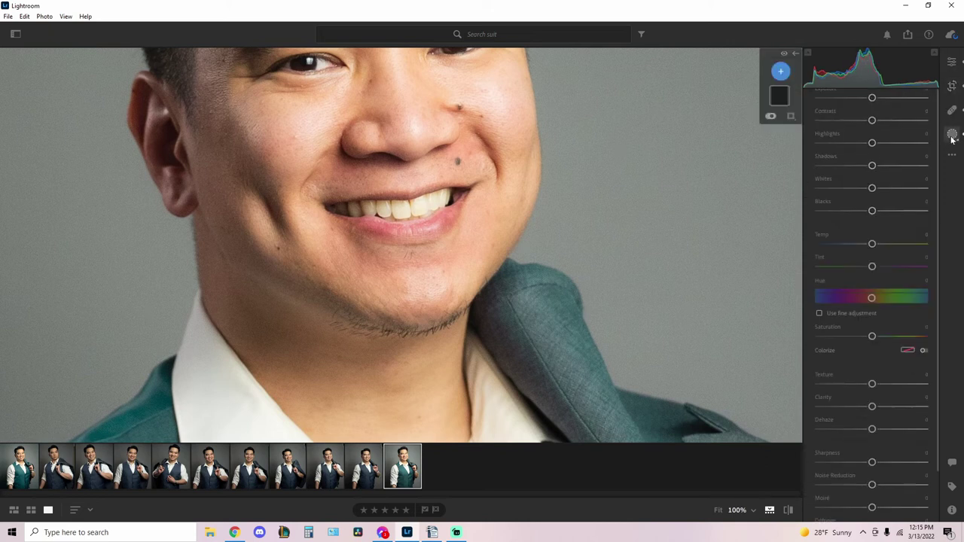
{"action": "left_click", "coordinate": [780, 72]}
{"action": "left_click", "coordinate": [796, 139]}
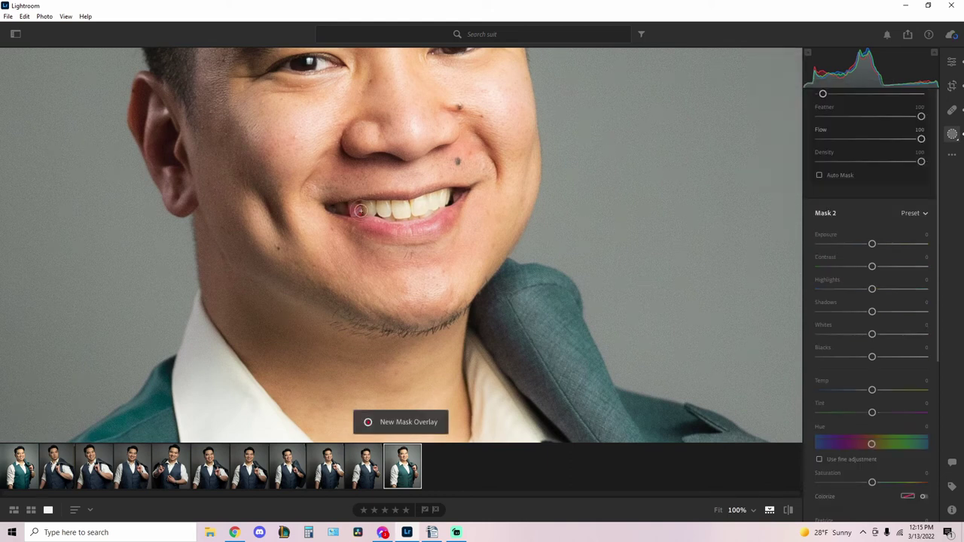
{"action": "mouse_move", "coordinate": [360, 211]}
{"action": "left_mouse_down"}
{"action": "mouse_move", "coordinate": [439, 202]}
{"action": "mouse_move", "coordinate": [411, 216]}
{"action": "mouse_move", "coordinate": [348, 208]}
{"action": "mouse_move", "coordinate": [356, 211]}
{"action": "left_mouse_up"}
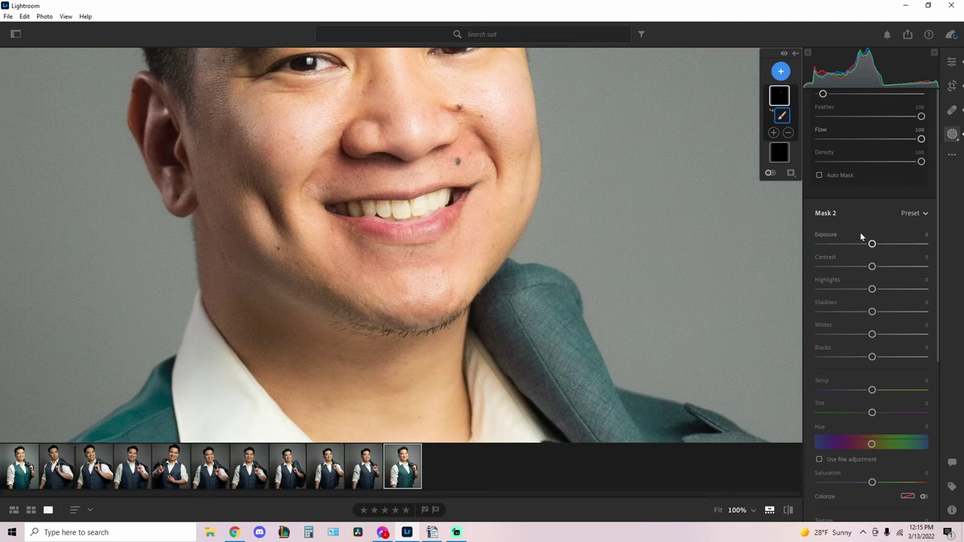
Set the teeth mask to Temp -9, Whites +8 and Highlights +6.
{"action": "scroll", "coordinate": [851, 316], "scroll_direction": "down", "scroll_amount": 1}
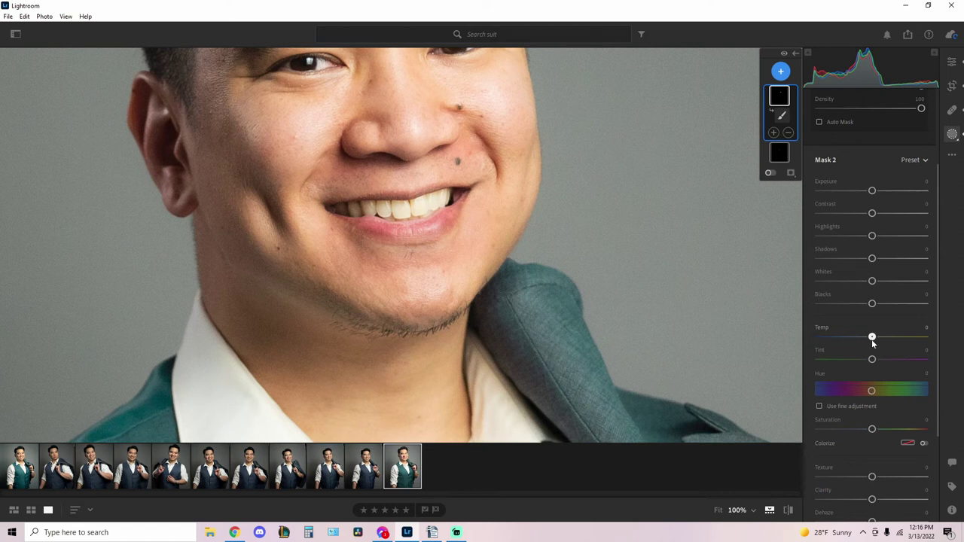
{"action": "mouse_move", "coordinate": [872, 344]}
{"action": "left_mouse_down"}
{"action": "mouse_move", "coordinate": [870, 352]}
{"action": "mouse_move", "coordinate": [868, 340]}
{"action": "left_mouse_up"}
{"action": "scroll", "coordinate": [877, 369], "scroll_direction": "up", "scroll_amount": 2}
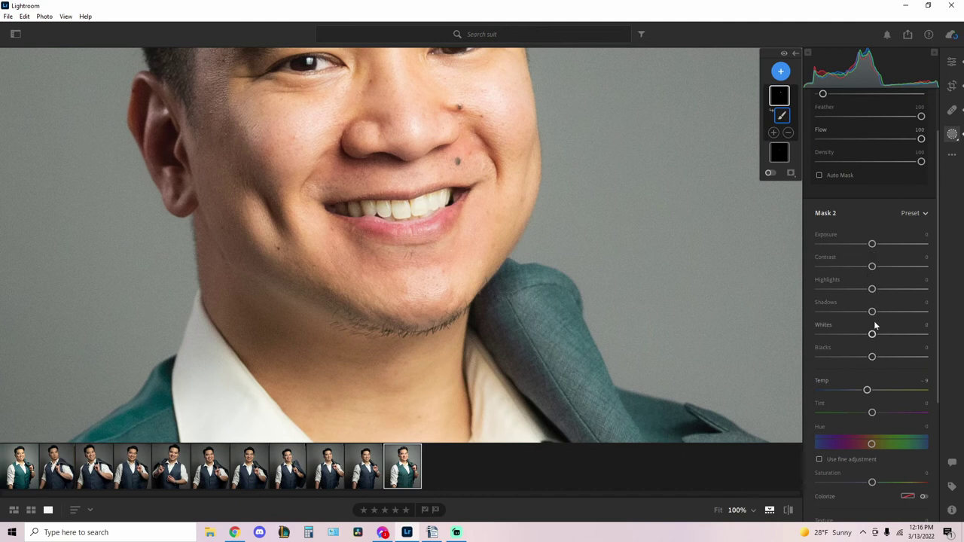
{"action": "left_click_drag", "start_coordinate": [872, 339], "coordinate": [878, 338]}
{"action": "left_click_drag", "start_coordinate": [873, 295], "coordinate": [877, 295]}
{"action": "left_click", "coordinate": [952, 62]}
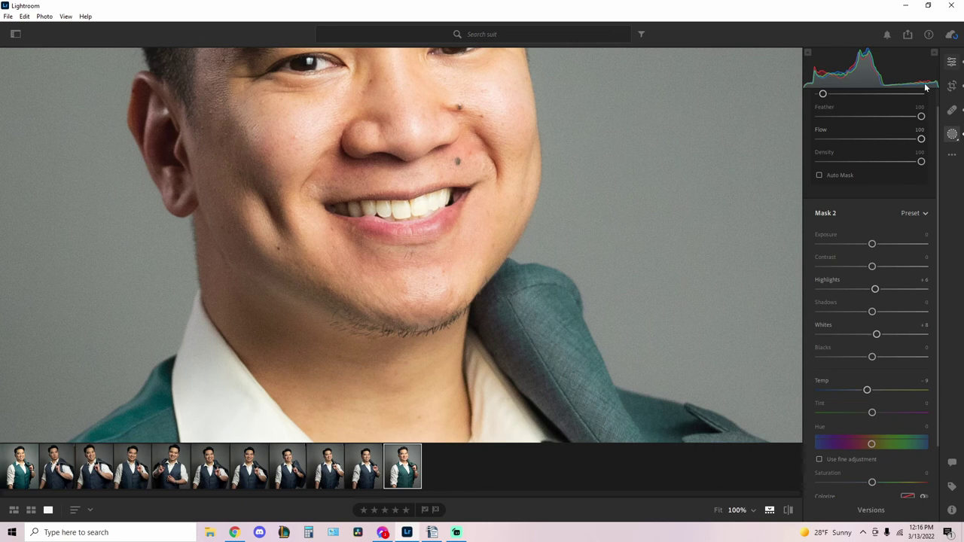
{"action": "left_click", "coordinate": [649, 128]}
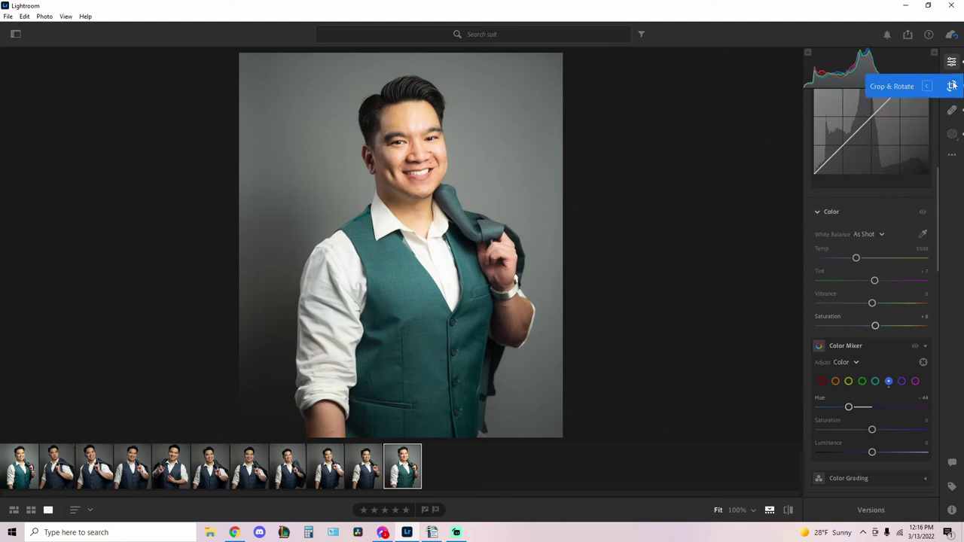
Lower the teeth mask's Whites to +1, undoing an accidental mask deletion.
{"action": "left_click", "coordinate": [955, 137]}
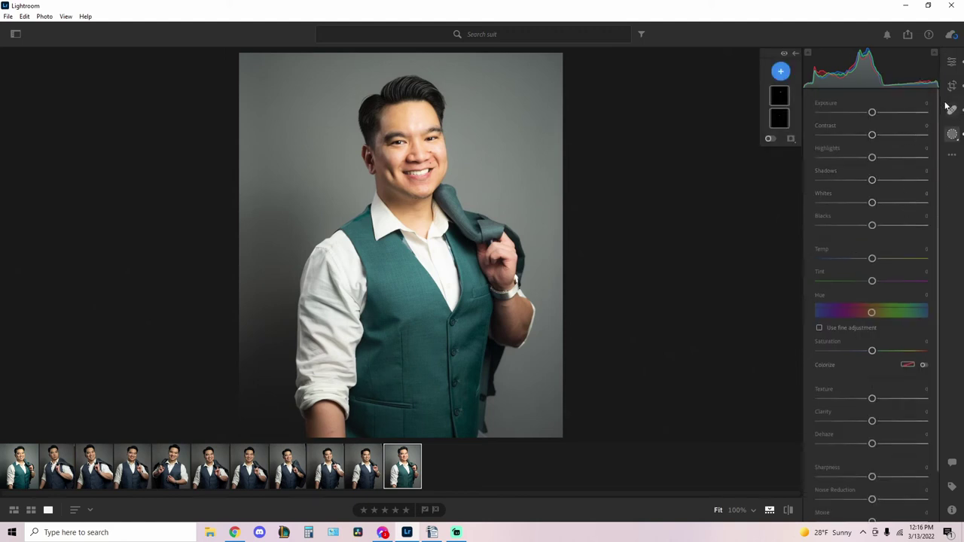
{"action": "left_click", "coordinate": [780, 96]}
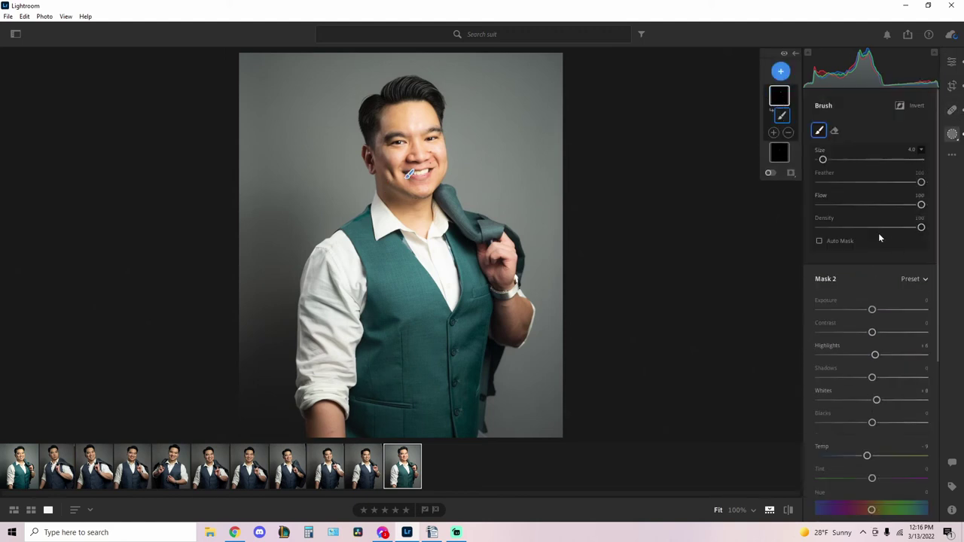
{"action": "left_click_drag", "start_coordinate": [880, 404], "coordinate": [875, 404]}
{"action": "left_click", "coordinate": [871, 403]}
{"action": "left_click_drag", "start_coordinate": [871, 405], "coordinate": [872, 405]}
{"action": "key", "text": "Delete"}
{"action": "key", "text": "ctrl+z"}
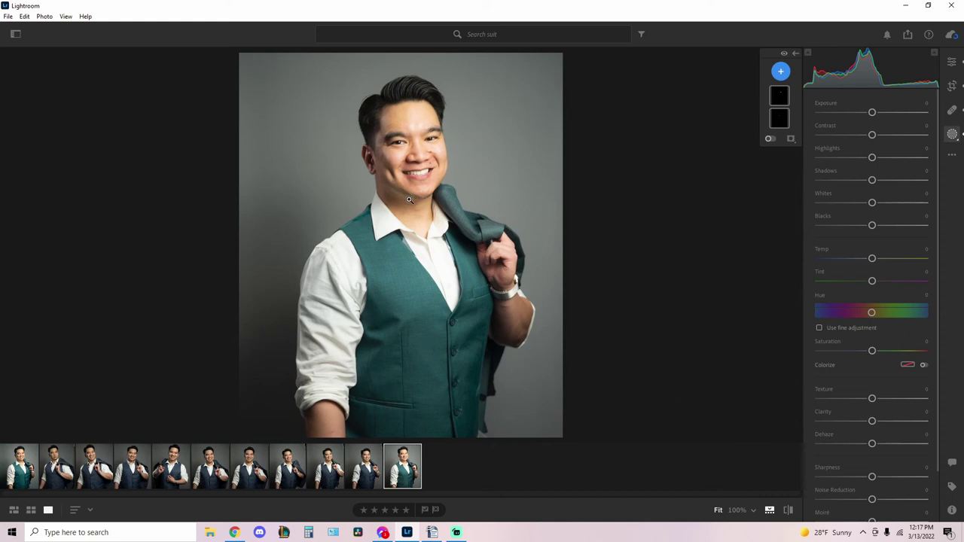
{"action": "left_click", "coordinate": [422, 137]}
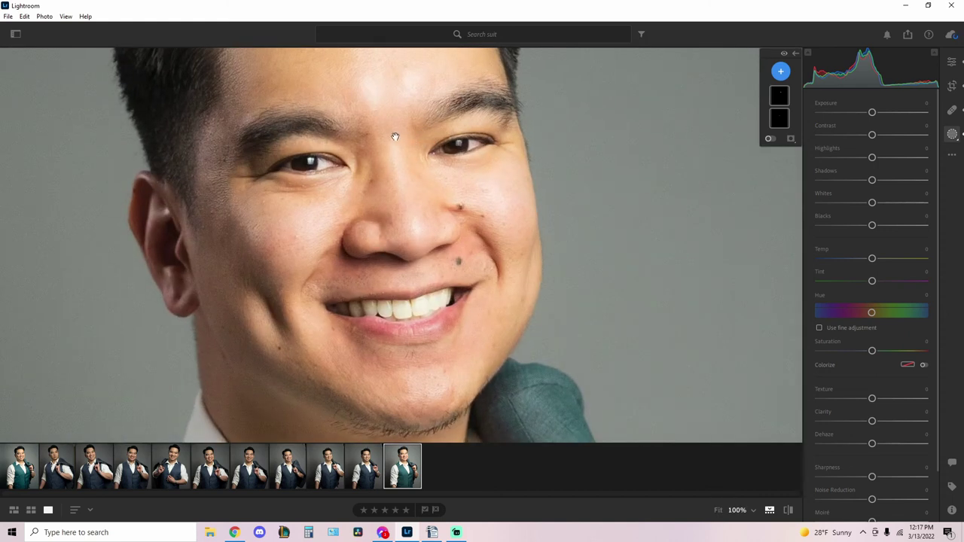
{"action": "left_click", "coordinate": [395, 136]}
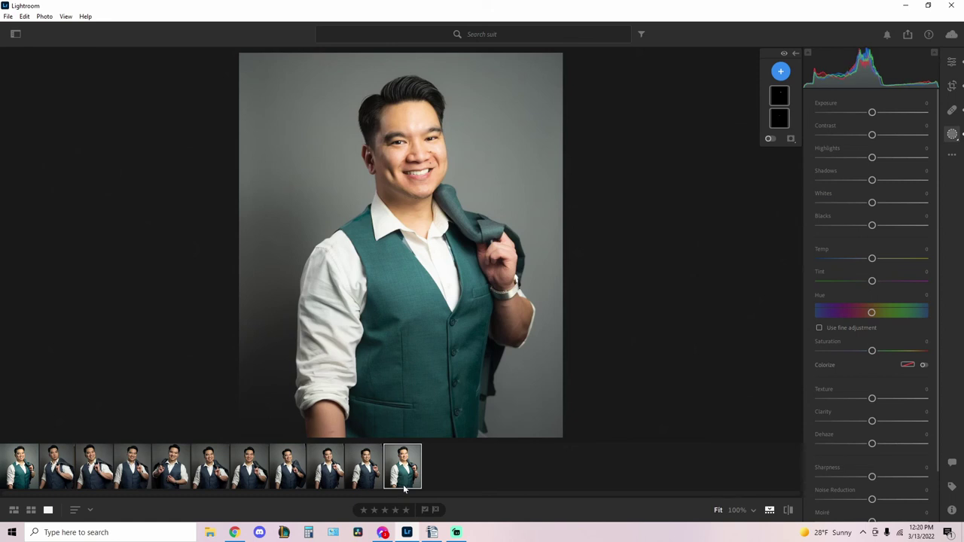
{"action": "left_click", "coordinate": [65, 475]}
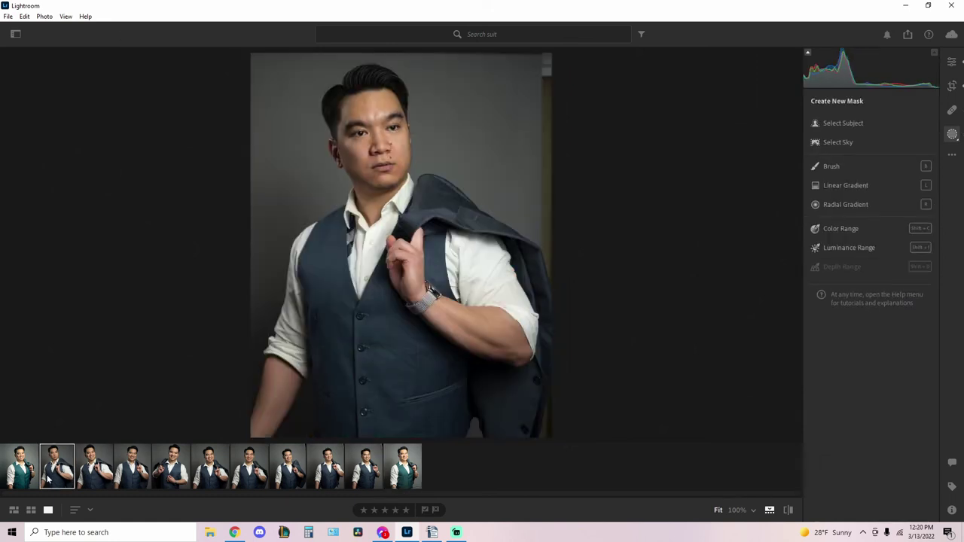
{"action": "key", "text": "Right"}
{"action": "key", "text": "Right"}
{"action": "key", "text": "Right"}
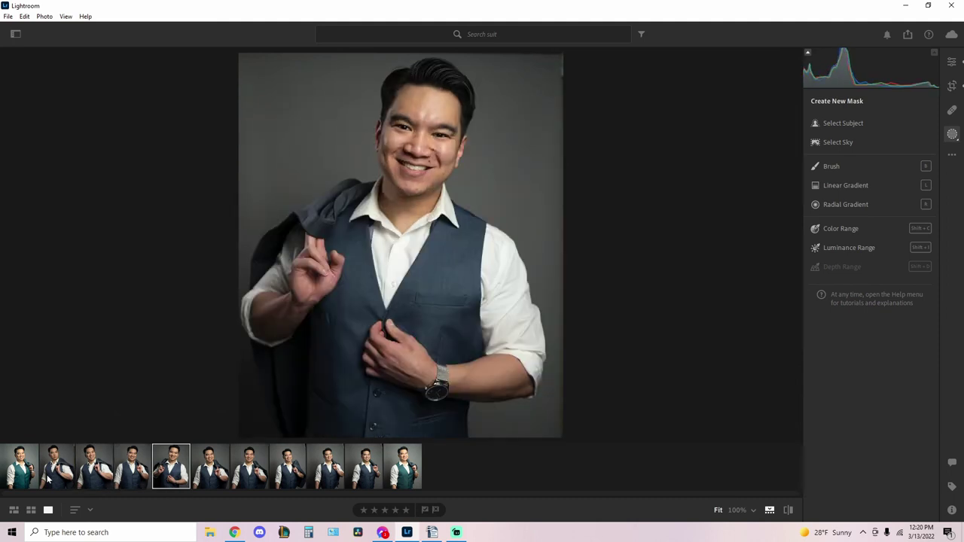
{"action": "key", "text": "Right"}
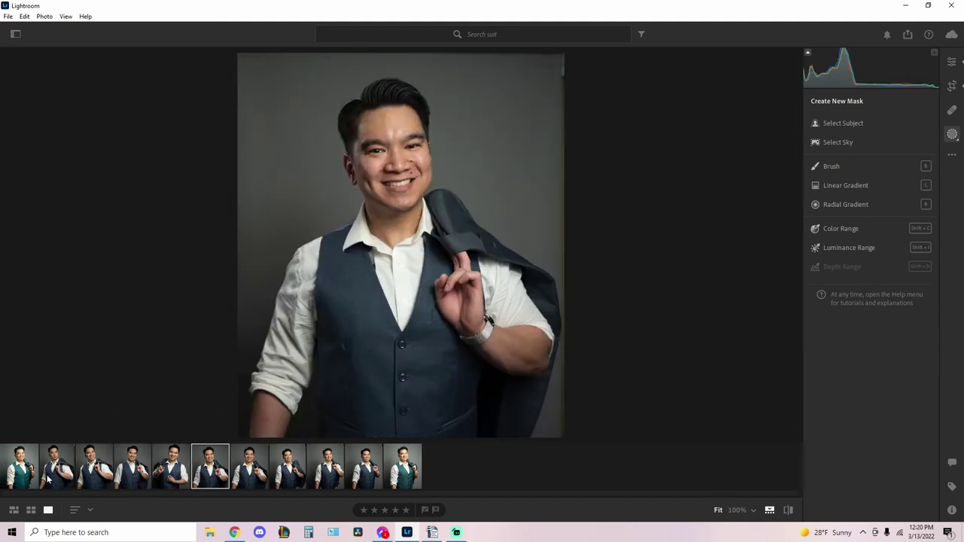
{"action": "key", "text": "Right"}
{"action": "key", "text": "Left"}
{"action": "key", "text": "Right"}
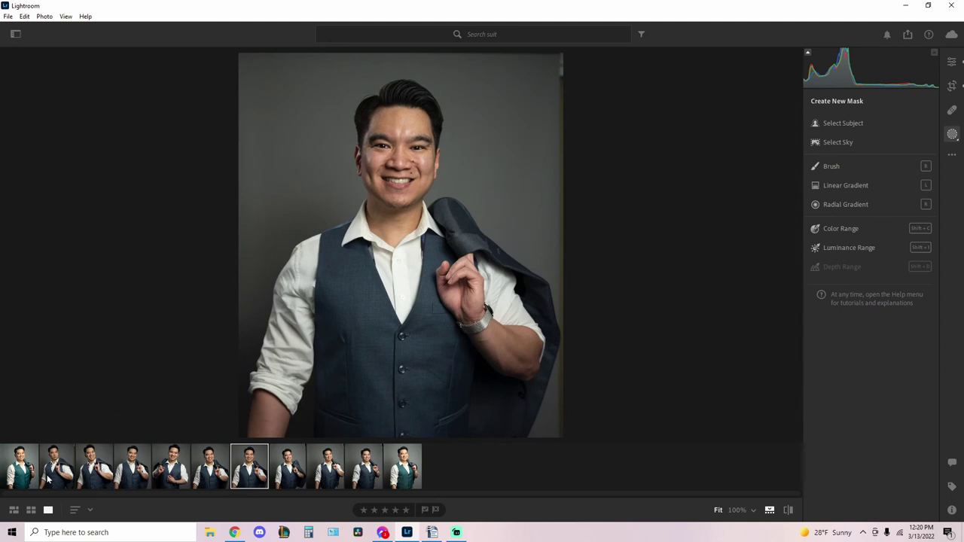
{"action": "key", "text": "Right"}
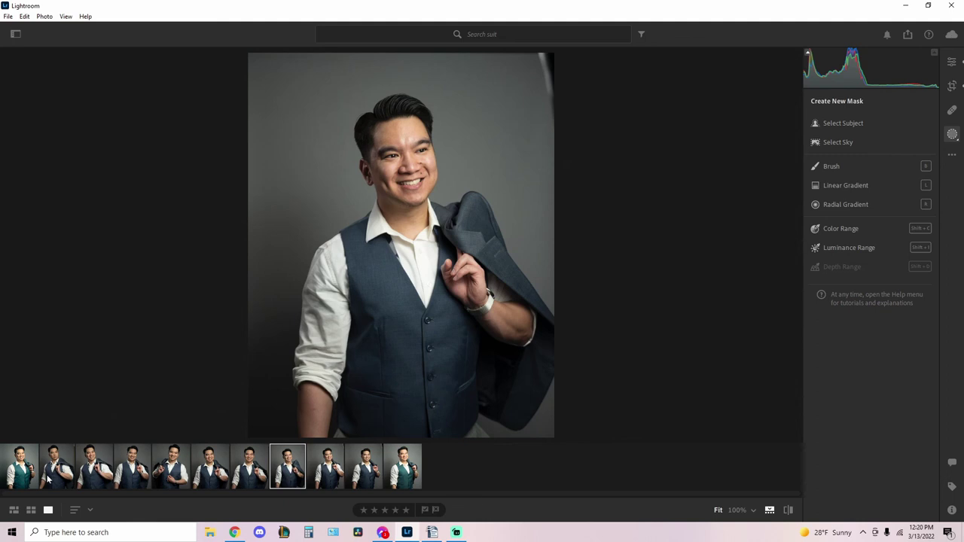
{"action": "key", "text": "Right"}
{"action": "key", "text": "Left"}
{"action": "key", "text": "Right"}
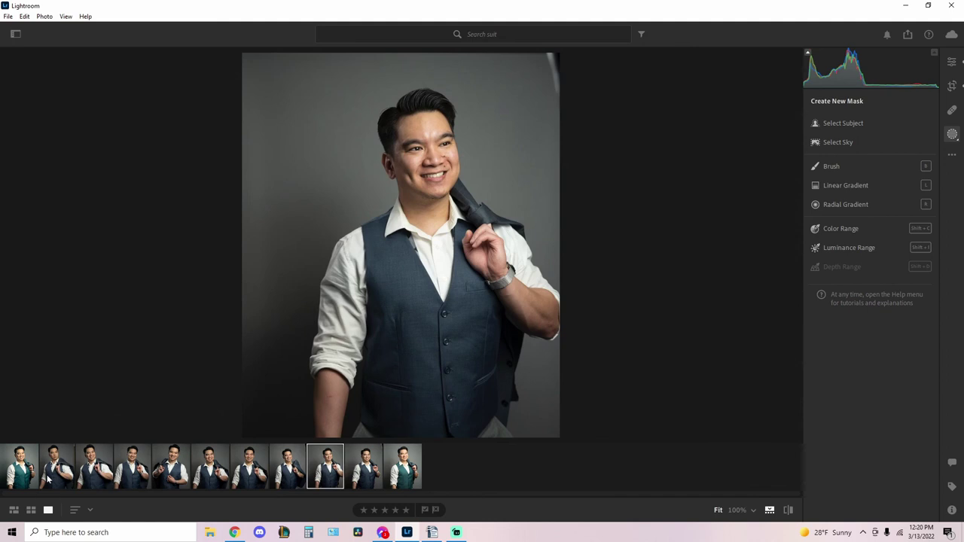
{"action": "key", "text": "Right"}
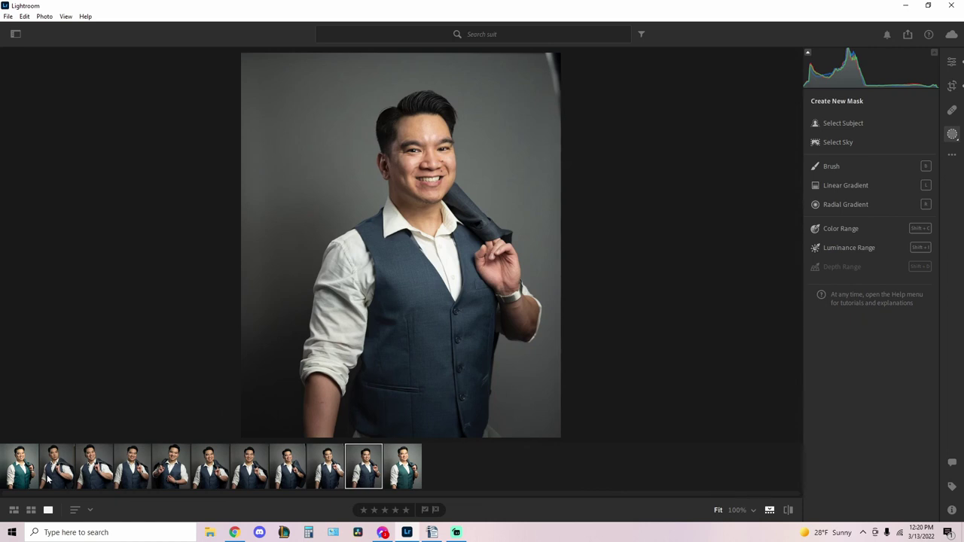
{"action": "key", "text": "Right"}
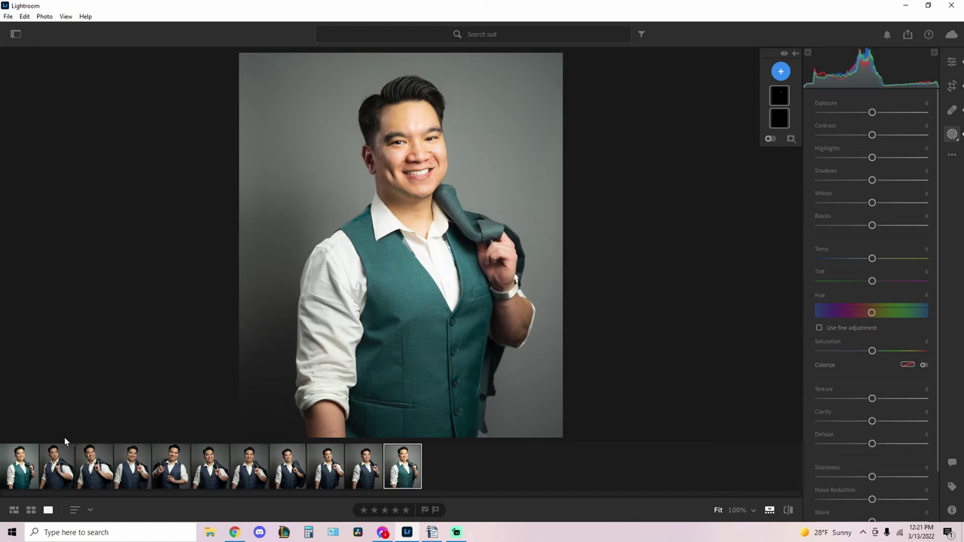
Open the first filmstrip photo, the finished teal-vest portrait with seven masks.
{"action": "left_click", "coordinate": [12, 475]}
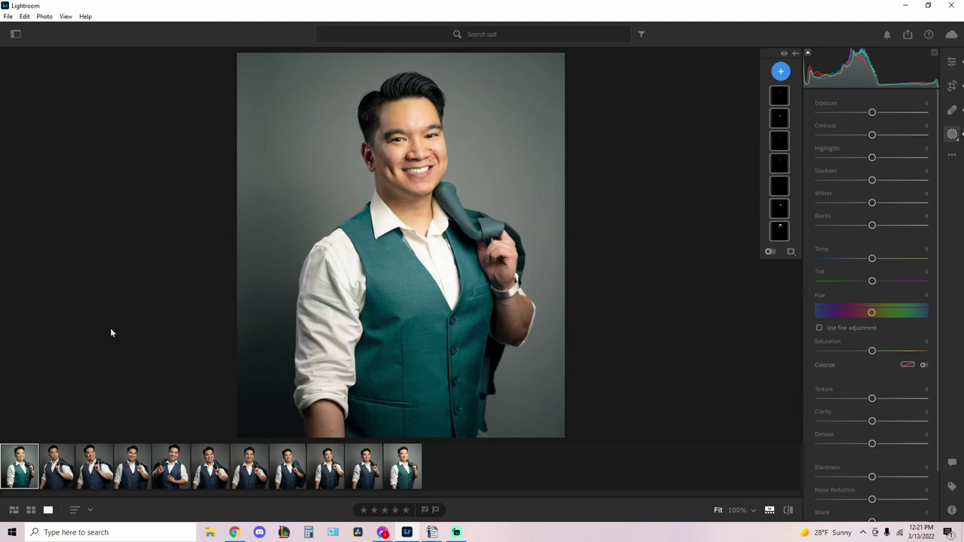